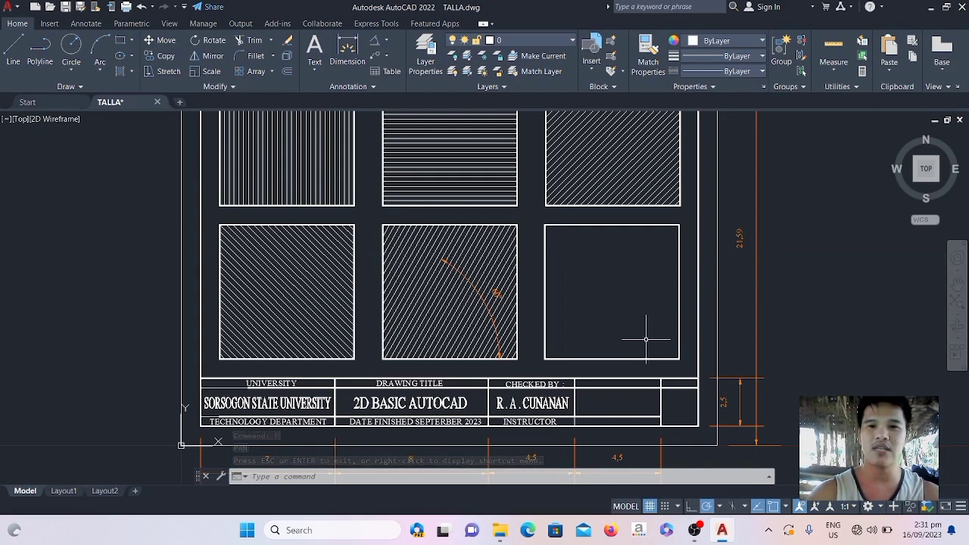
Draw a diagonal line in the empty lower-right square from its bottom-left corner to a point right of the top edge's middle
{"action": "scroll", "coordinate": [620, 331], "scroll_direction": "down", "scroll_amount": 3}
{"action": "scroll", "coordinate": [617, 333], "scroll_direction": "up", "scroll_amount": 3}
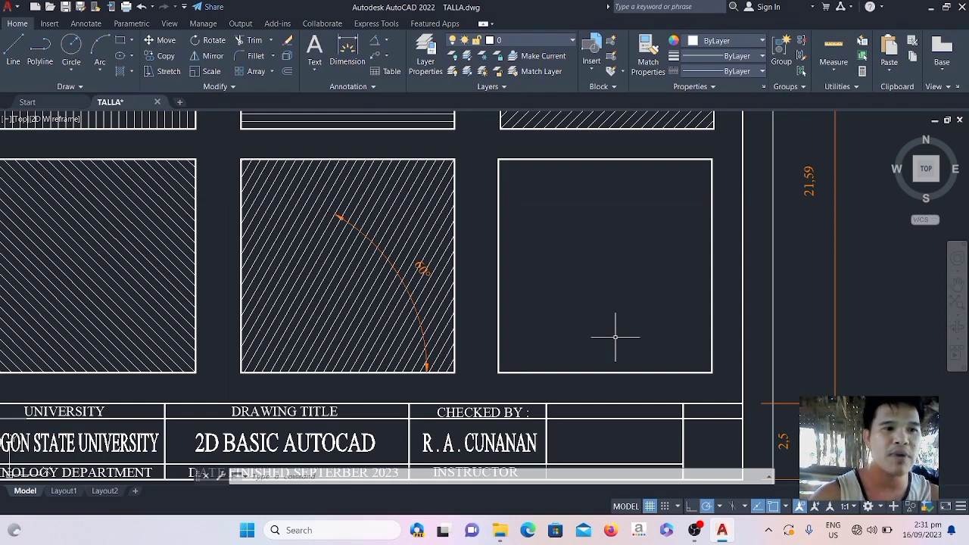
{"action": "key", "text": "Return"}
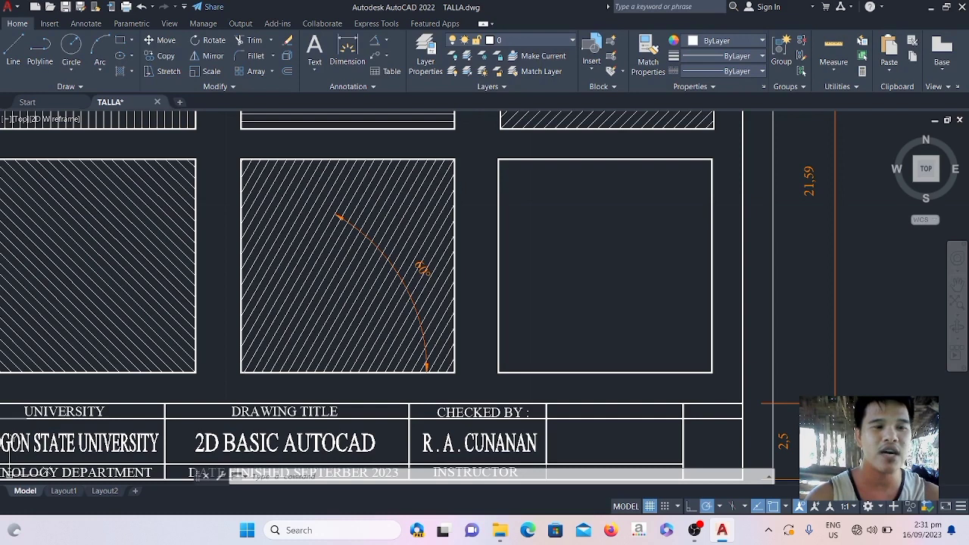
{"action": "left_click", "coordinate": [497, 373]}
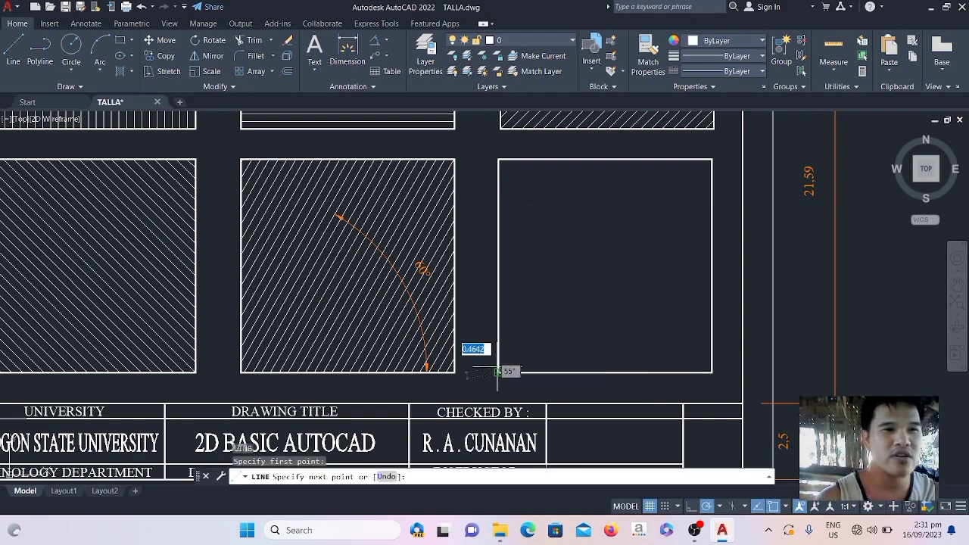
{"action": "left_click", "coordinate": [648, 159]}
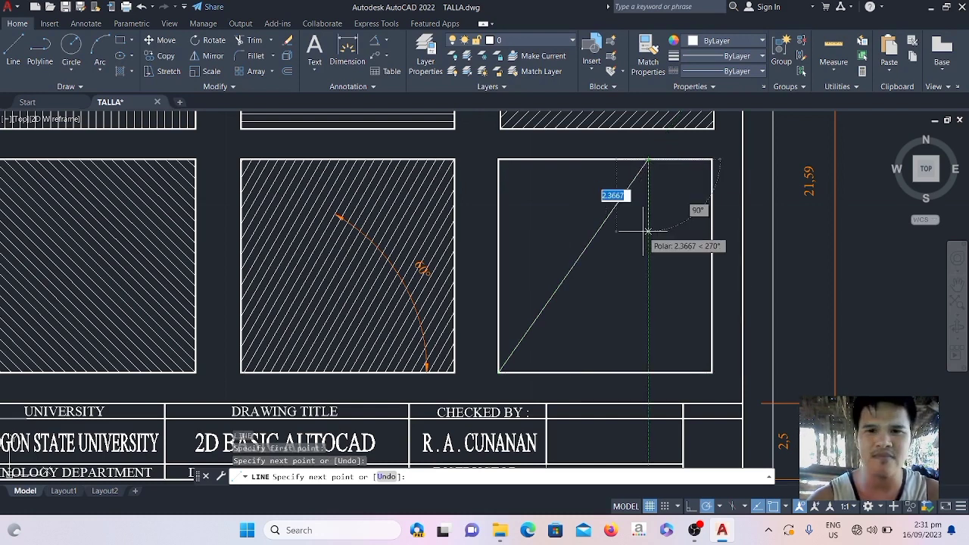
{"action": "key", "text": "Escape"}
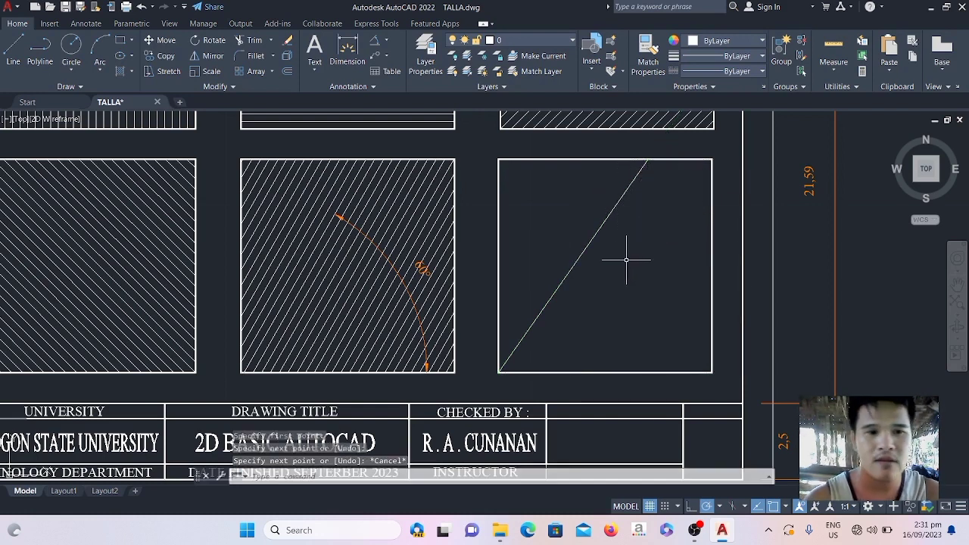
Offset the diagonal line repeatedly at 0.25 spacing toward the square's lower-right corner, covering that side with parallel lines
{"action": "type", "text": "O"}
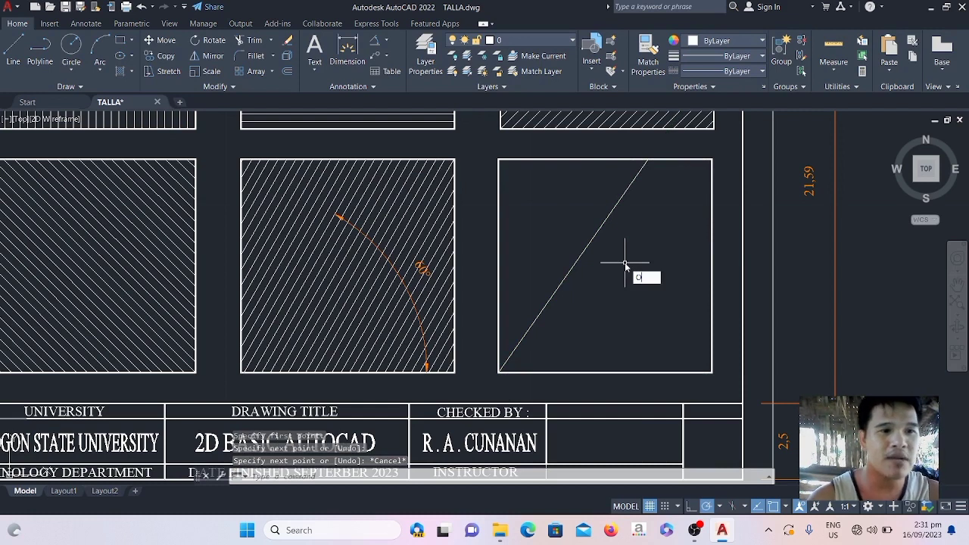
{"action": "type", "text": "FFSET"}
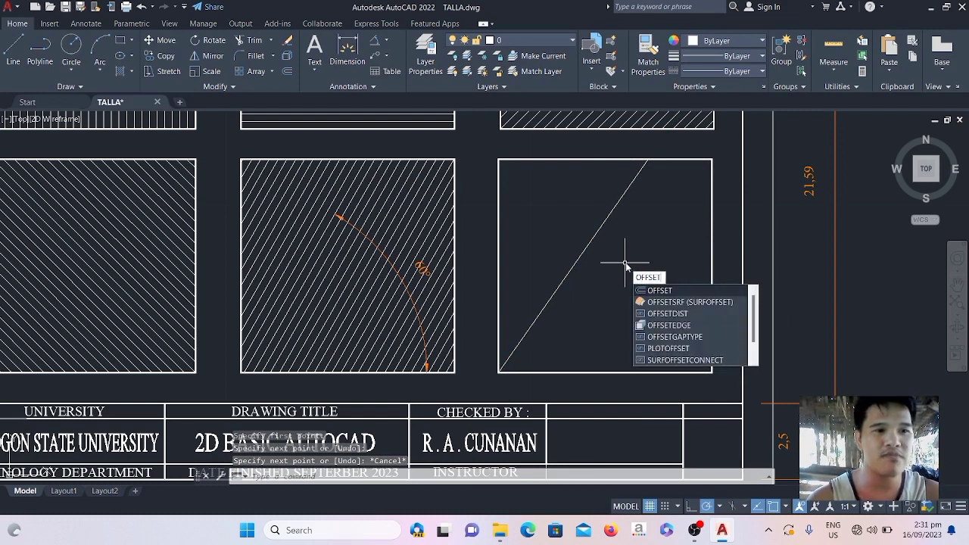
{"action": "key", "text": "Return"}
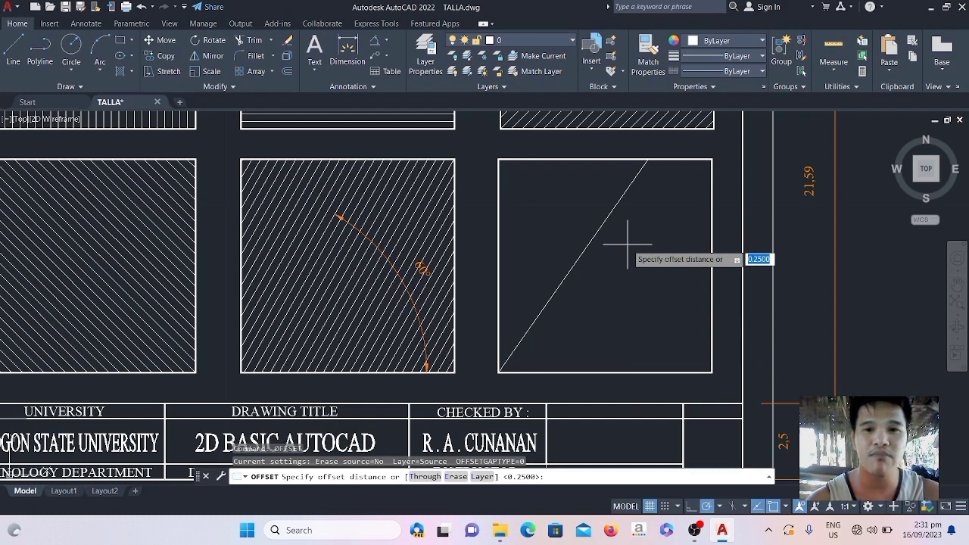
{"action": "key", "text": "Return"}
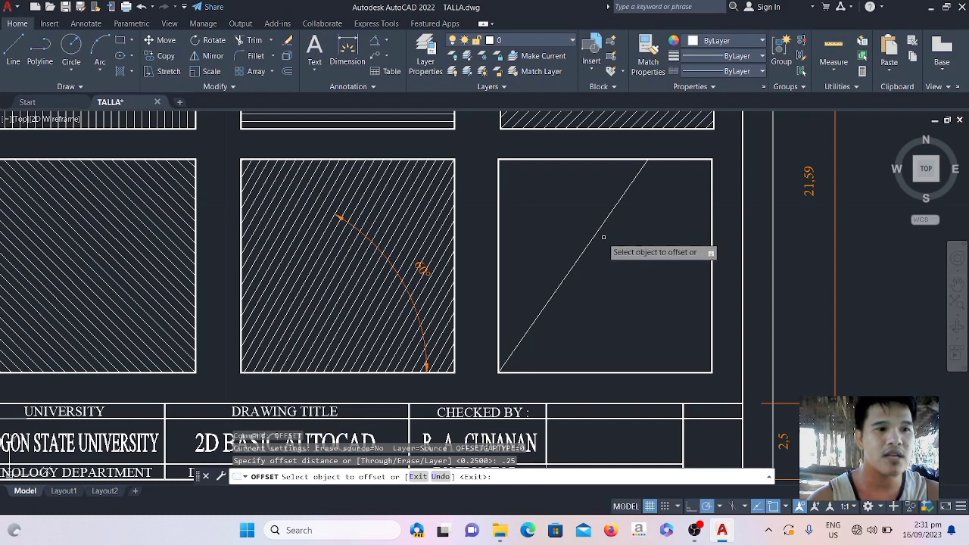
{"action": "left_click", "coordinate": [596, 234]}
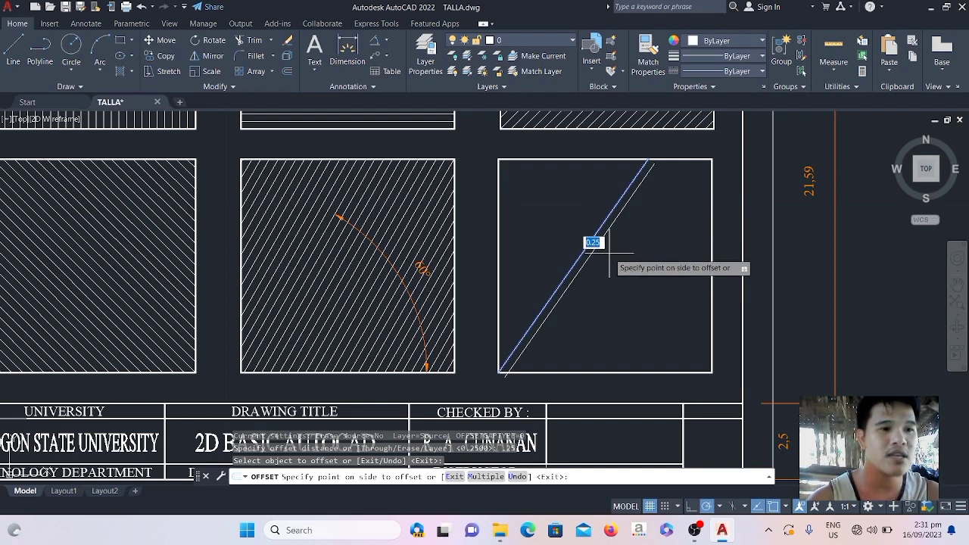
{"action": "type", "text": "M"}
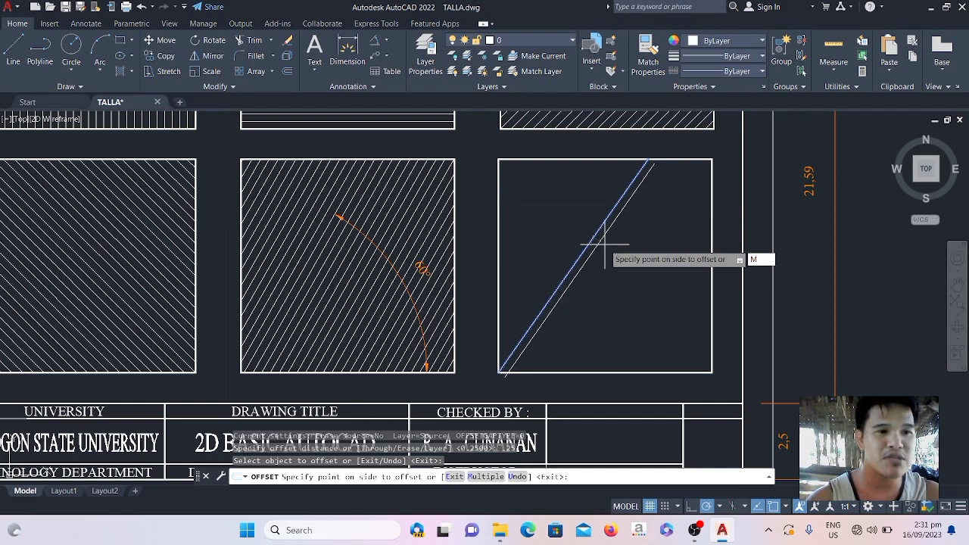
{"action": "key", "text": "Return"}
{"action": "left_click", "coordinate": [626, 254]}
{"action": "left_click", "coordinate": [629, 279]}
{"action": "left_click", "coordinate": [643, 308]}
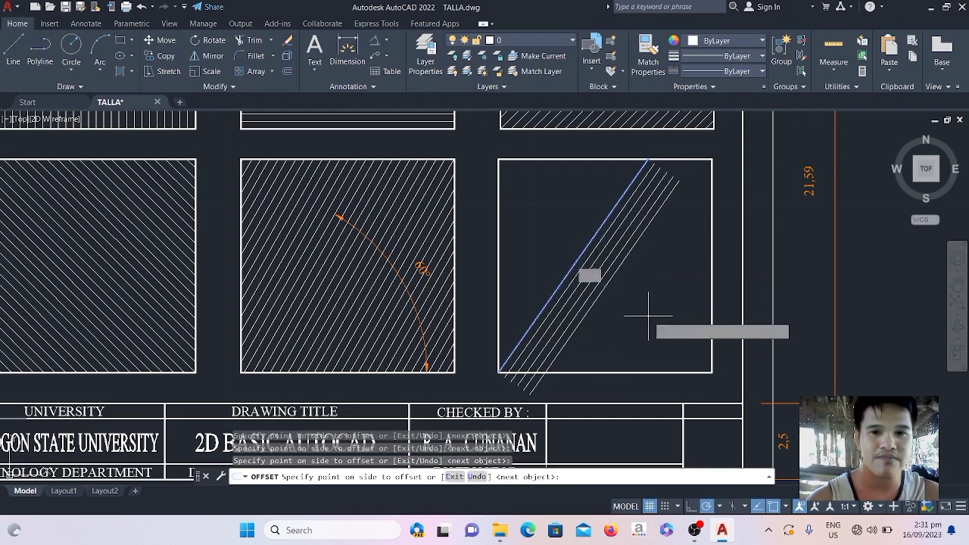
{"action": "left_click", "coordinate": [650, 323]}
{"action": "left_click", "coordinate": [656, 331]}
{"action": "left_click", "coordinate": [662, 332]}
{"action": "left_click", "coordinate": [661, 333]}
{"action": "left_click", "coordinate": [664, 336]}
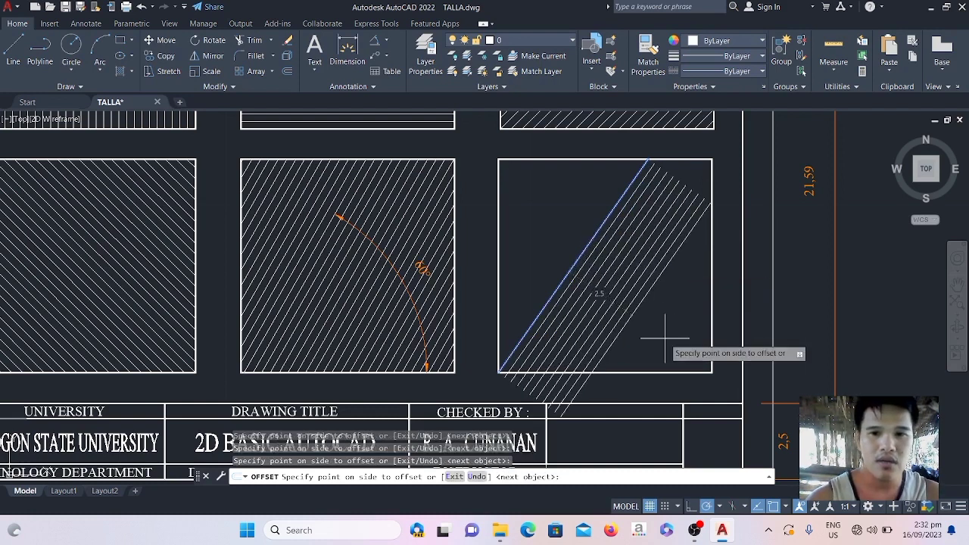
{"action": "left_click", "coordinate": [665, 339]}
{"action": "left_click", "coordinate": [675, 349]}
{"action": "left_click", "coordinate": [677, 352]}
{"action": "left_click", "coordinate": [692, 366]}
{"action": "left_click", "coordinate": [695, 368]}
{"action": "left_click", "coordinate": [694, 370]}
{"action": "left_click", "coordinate": [696, 374]}
{"action": "left_click", "coordinate": [703, 390]}
{"action": "left_click", "coordinate": [704, 392]}
{"action": "left_click", "coordinate": [704, 393]}
{"action": "left_click", "coordinate": [703, 393]}
{"action": "left_click", "coordinate": [704, 394]}
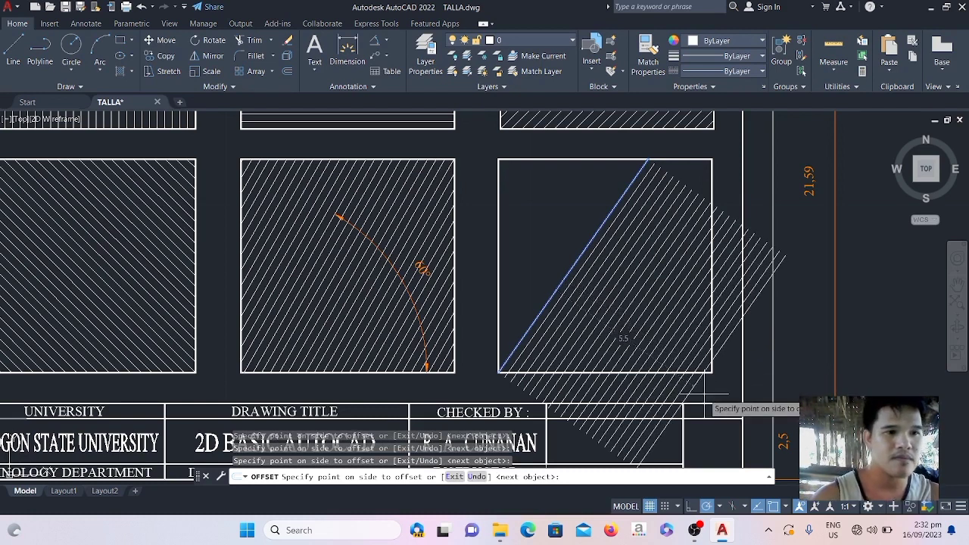
{"action": "left_click", "coordinate": [705, 394]}
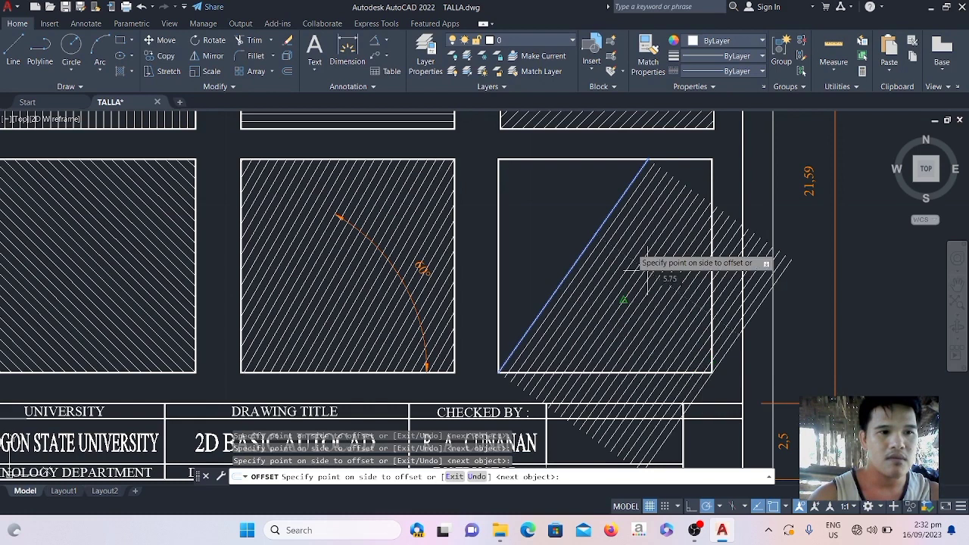
Continue the repeated 0.25 offsets toward the square's upper-left corner, covering the remaining side with parallel lines
{"action": "left_click", "coordinate": [530, 199]}
{"action": "left_click", "coordinate": [530, 201]}
{"action": "left_click", "coordinate": [532, 202]}
{"action": "left_click", "coordinate": [532, 203]}
{"action": "left_click", "coordinate": [533, 205]}
{"action": "left_click", "coordinate": [534, 208]}
{"action": "left_click", "coordinate": [503, 149]}
{"action": "left_click", "coordinate": [503, 148]}
{"action": "left_click", "coordinate": [504, 149]}
{"action": "left_click", "coordinate": [503, 148]}
{"action": "left_click", "coordinate": [503, 149]}
{"action": "left_click", "coordinate": [503, 149]}
{"action": "left_click", "coordinate": [503, 149]}
{"action": "left_click", "coordinate": [503, 149]}
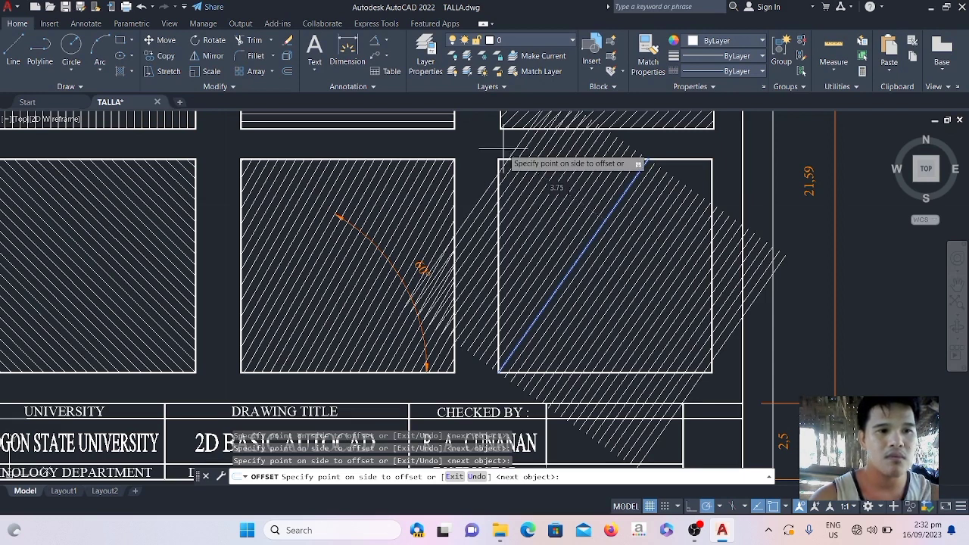
{"action": "left_click", "coordinate": [504, 149]}
{"action": "left_click", "coordinate": [504, 149]}
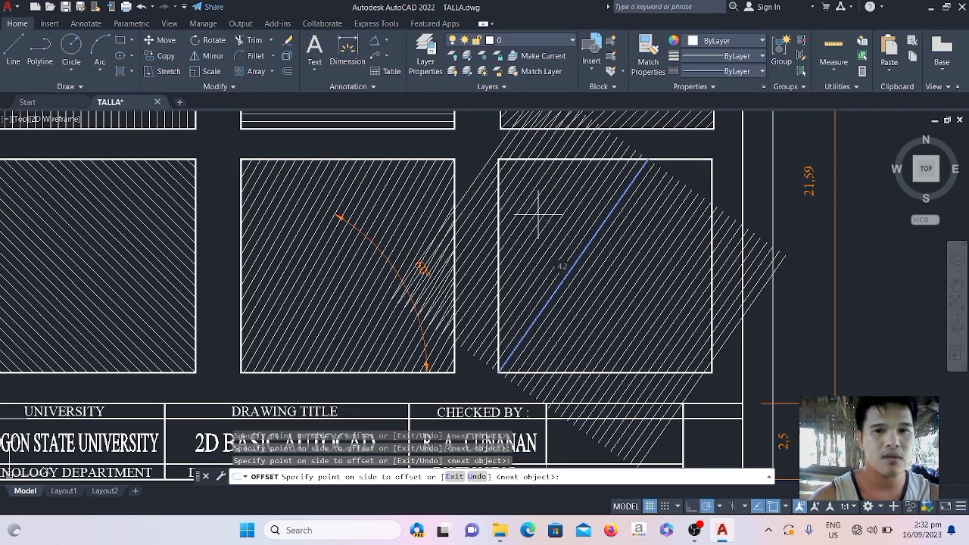
{"action": "key", "text": "Escape"}
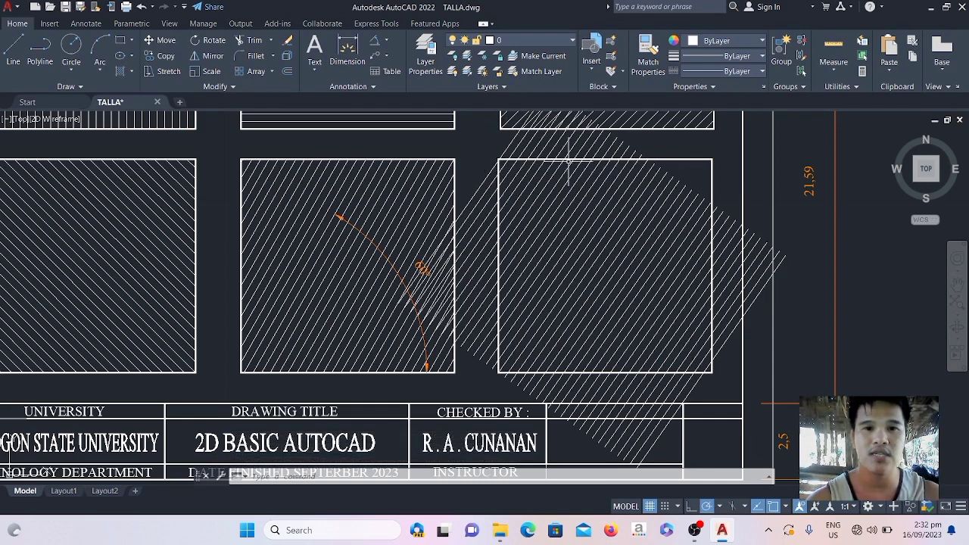
Trim the diagonal lines projecting above and to the right of the square, using the square as the cutting edge
{"action": "left_click", "coordinate": [706, 159]}
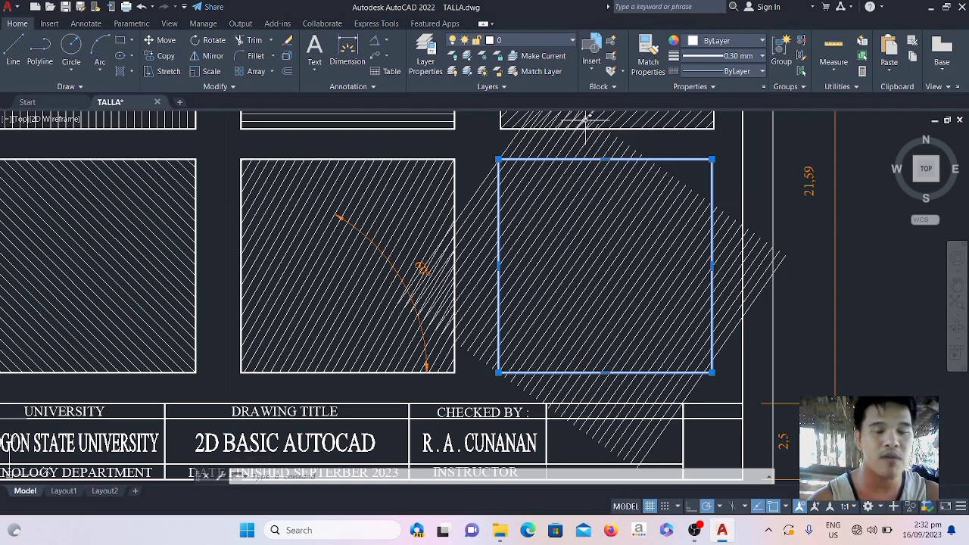
{"action": "type", "text": "TR"}
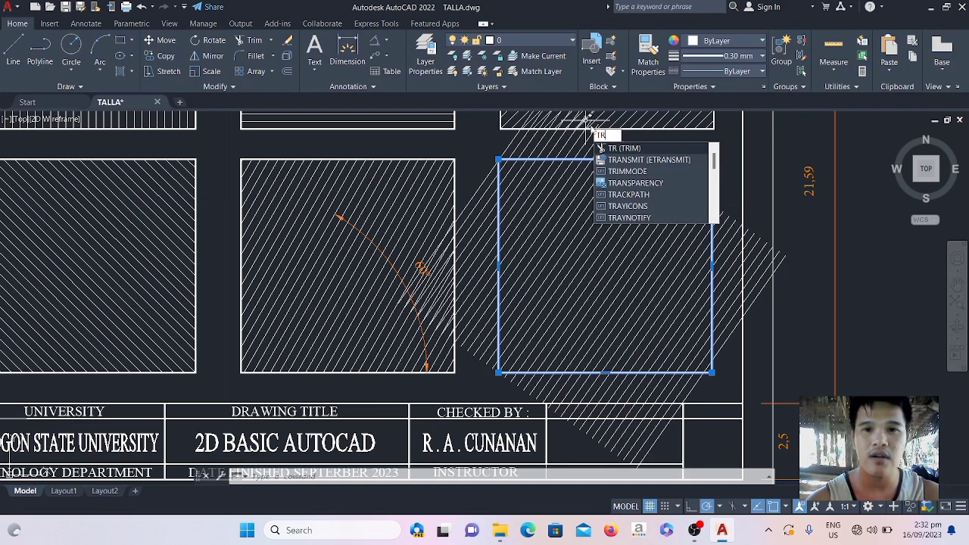
{"action": "key", "text": "Return"}
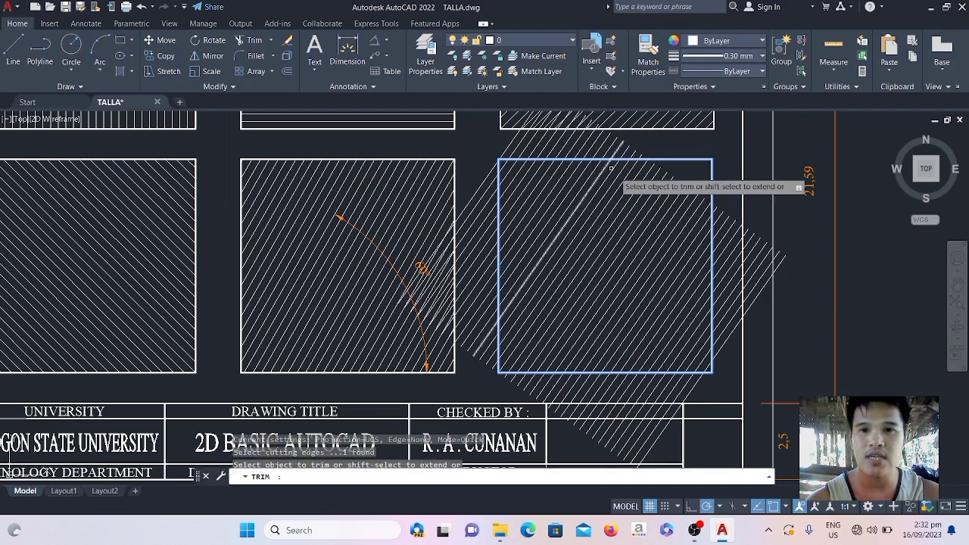
{"action": "left_click_drag", "start_coordinate": [501, 142], "coordinate": [647, 154]}
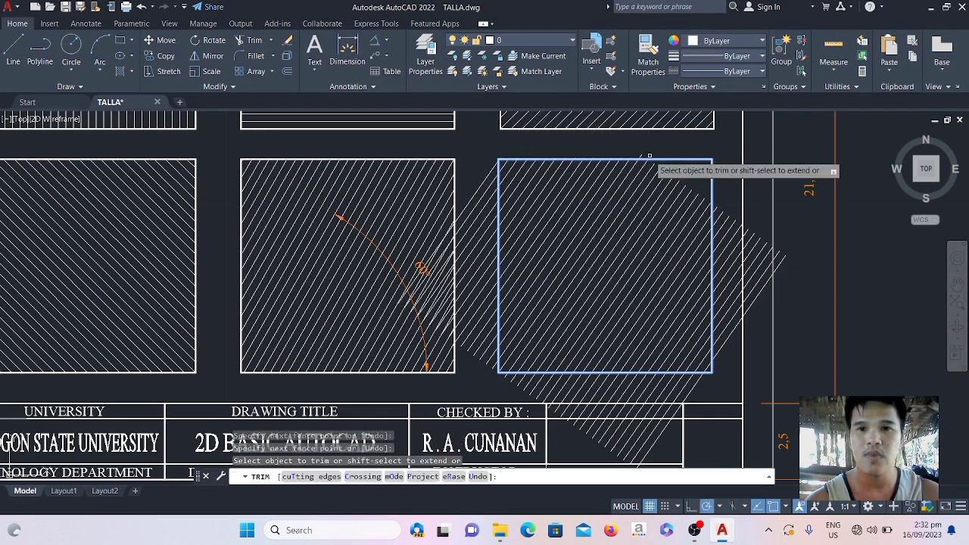
{"action": "left_click_drag", "start_coordinate": [716, 202], "coordinate": [727, 348]}
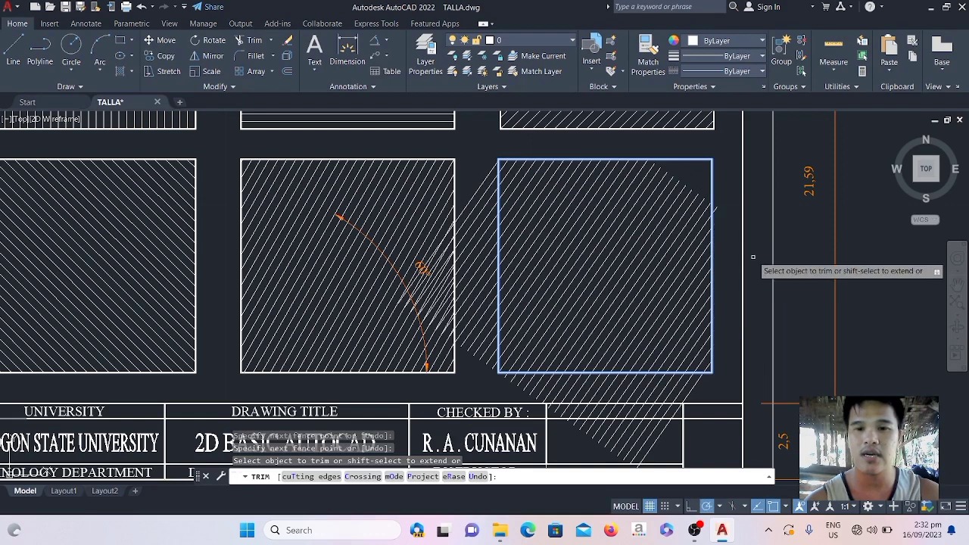
{"action": "scroll", "coordinate": [741, 216], "scroll_direction": "up", "scroll_amount": 2}
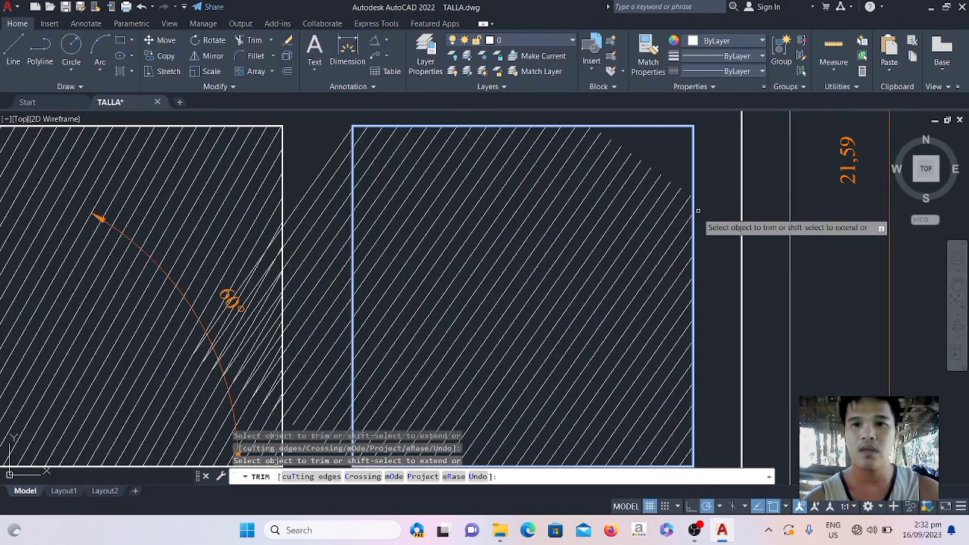
{"action": "scroll", "coordinate": [698, 211], "scroll_direction": "down", "scroll_amount": 2}
{"action": "scroll", "coordinate": [696, 321], "scroll_direction": "up", "scroll_amount": 1}
{"action": "mouse_move", "coordinate": [697, 321]}
{"action": "left_mouse_down"}
{"action": "mouse_move", "coordinate": [621, 281]}
{"action": "mouse_move", "coordinate": [610, 288]}
{"action": "left_mouse_up"}
{"action": "key", "text": "ctrl+z"}
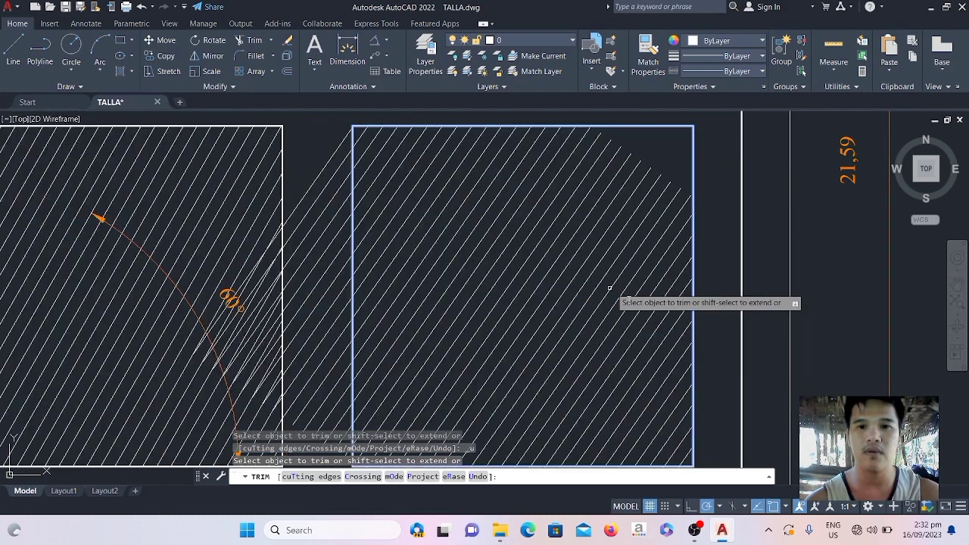
Trim the diagonal line ends projecting below and to the left of the square
{"action": "scroll", "coordinate": [716, 290], "scroll_direction": "down", "scroll_amount": 1}
{"action": "scroll", "coordinate": [641, 401], "scroll_direction": "up", "scroll_amount": 1}
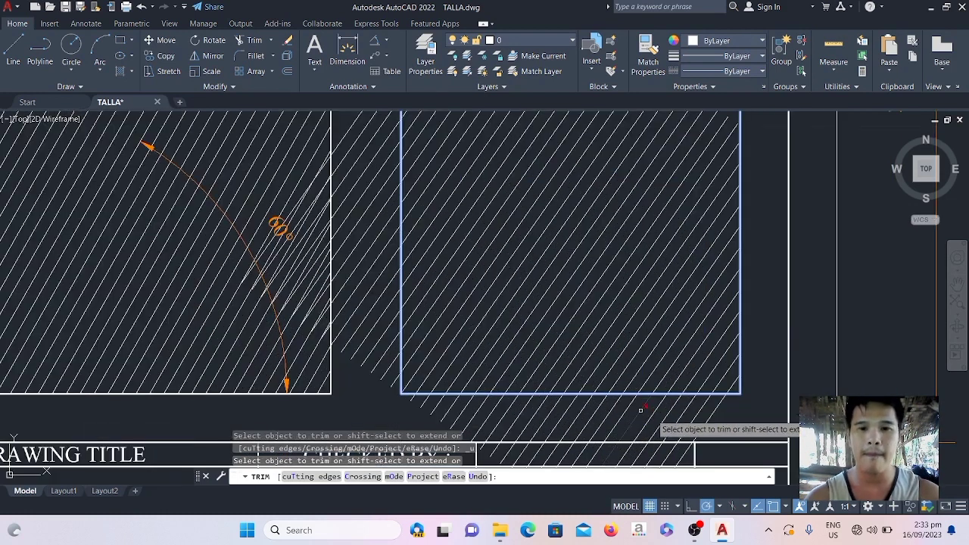
{"action": "mouse_move", "coordinate": [707, 430]}
{"action": "left_mouse_down"}
{"action": "mouse_move", "coordinate": [627, 404]}
{"action": "mouse_move", "coordinate": [436, 407]}
{"action": "mouse_move", "coordinate": [409, 395]}
{"action": "left_mouse_up"}
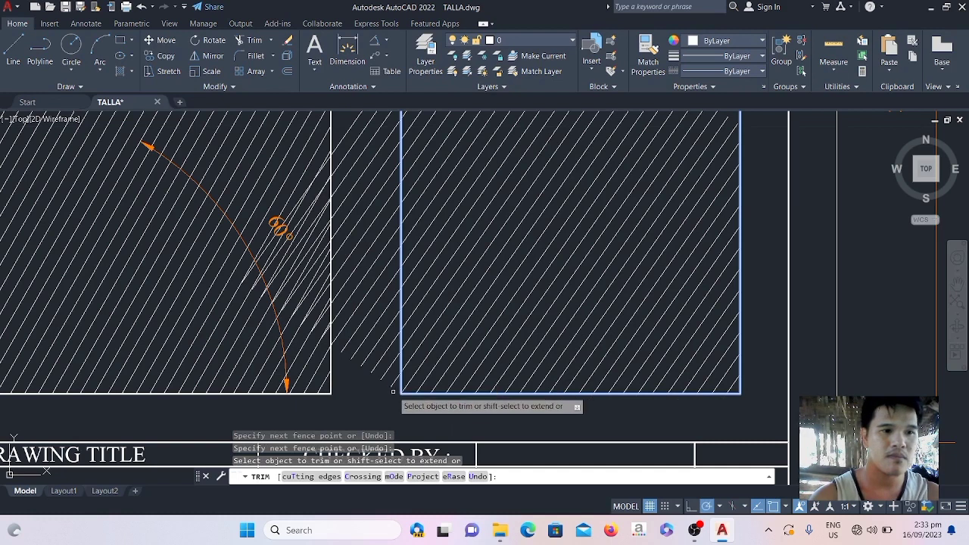
{"action": "scroll", "coordinate": [391, 385], "scroll_direction": "down", "scroll_amount": 2}
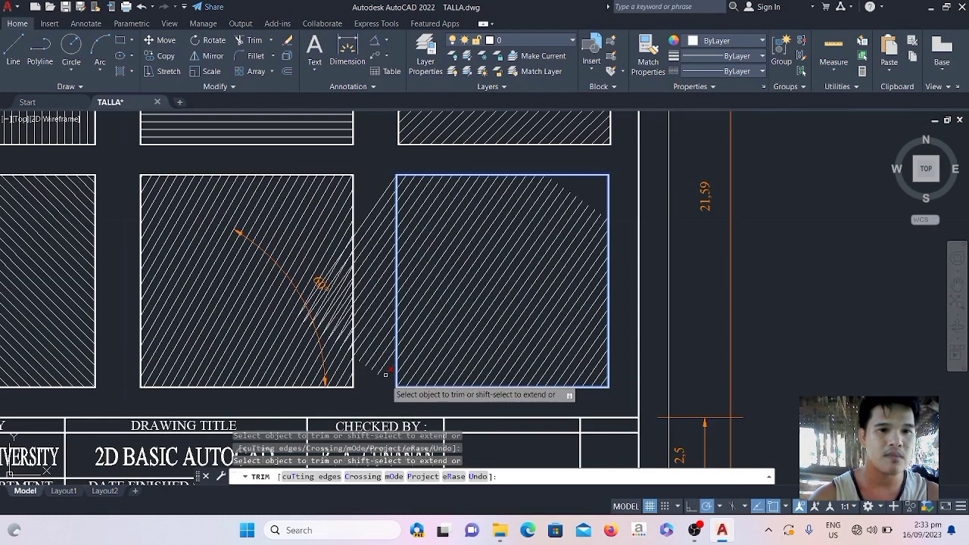
{"action": "left_click_drag", "start_coordinate": [386, 374], "coordinate": [380, 184]}
{"action": "scroll", "coordinate": [467, 279], "scroll_direction": "up", "scroll_amount": 2}
{"action": "scroll", "coordinate": [467, 279], "scroll_direction": "down", "scroll_amount": 2}
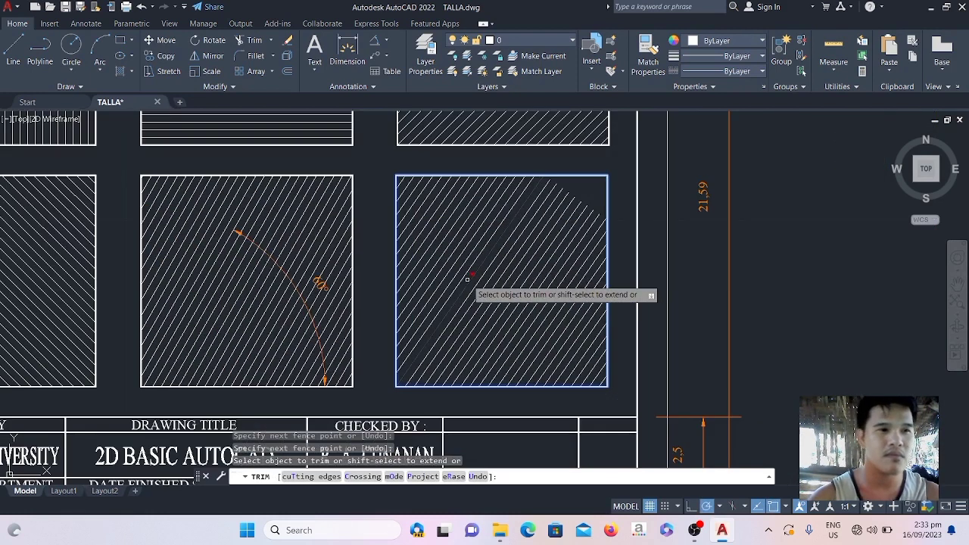
{"action": "key", "text": "Escape"}
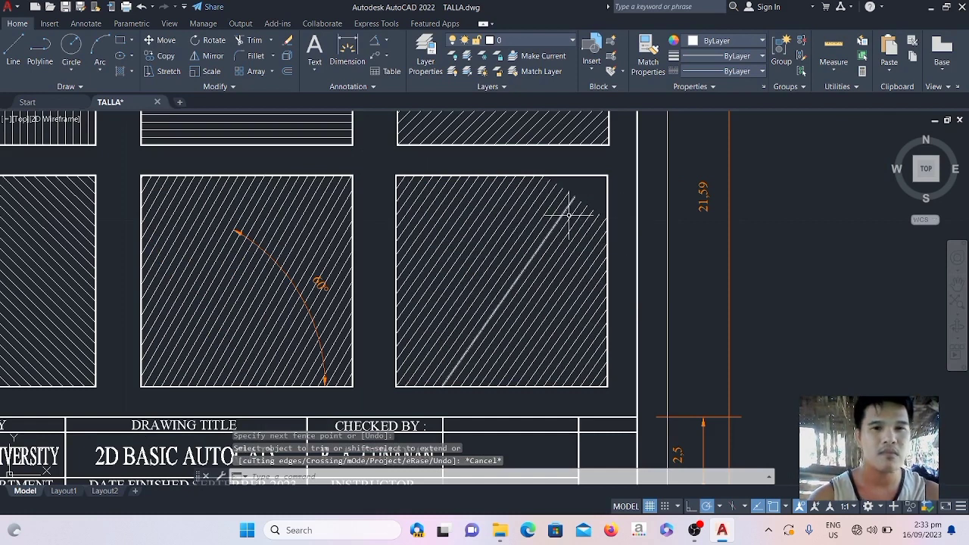
Extend the short diagonal lines near the square's upper-right corner to its top and right edges
{"action": "scroll", "coordinate": [570, 212], "scroll_direction": "up", "scroll_amount": 2}
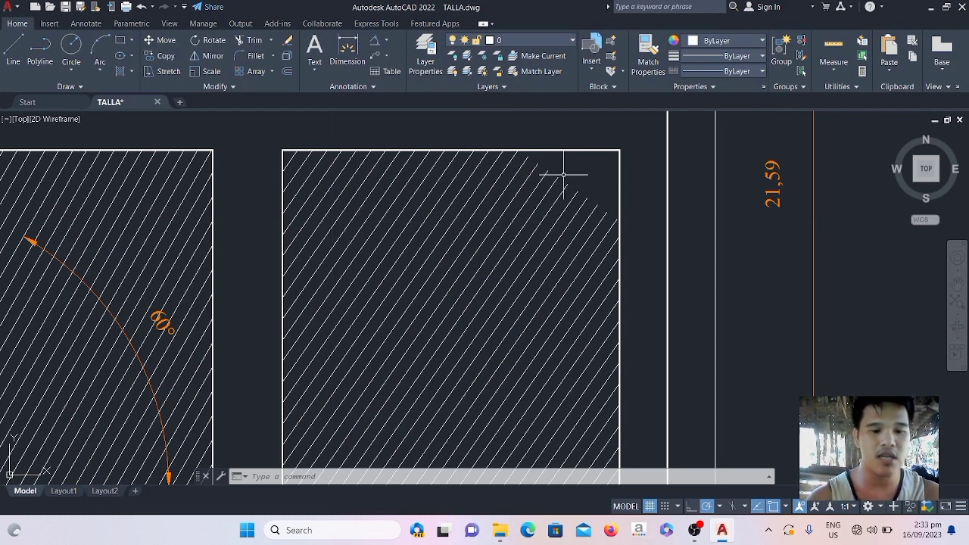
{"action": "type", "text": "X"}
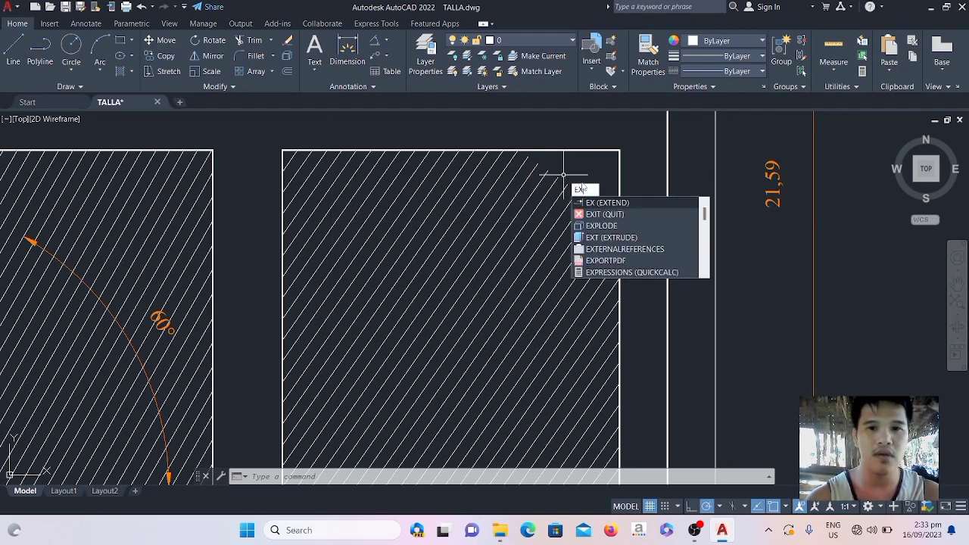
{"action": "key", "text": "Return"}
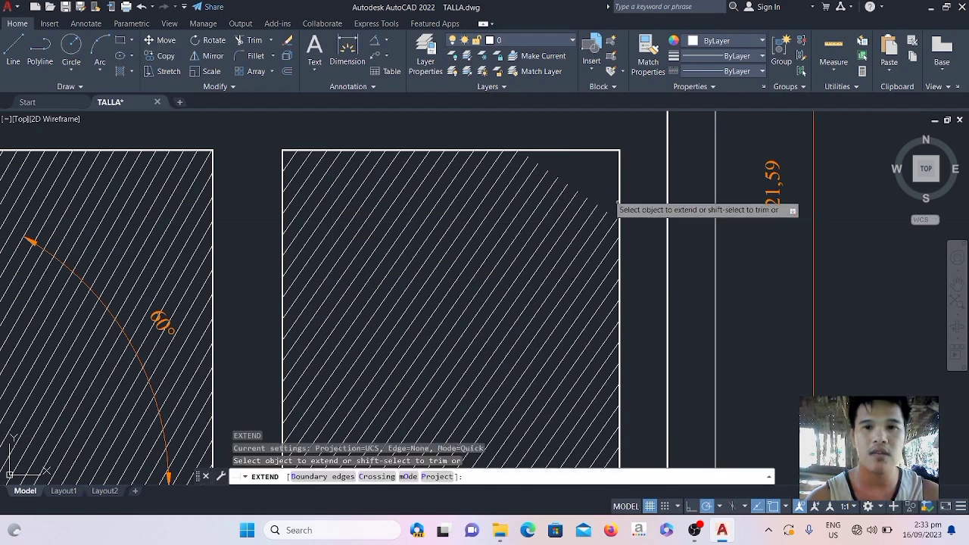
{"action": "left_click", "coordinate": [553, 155]}
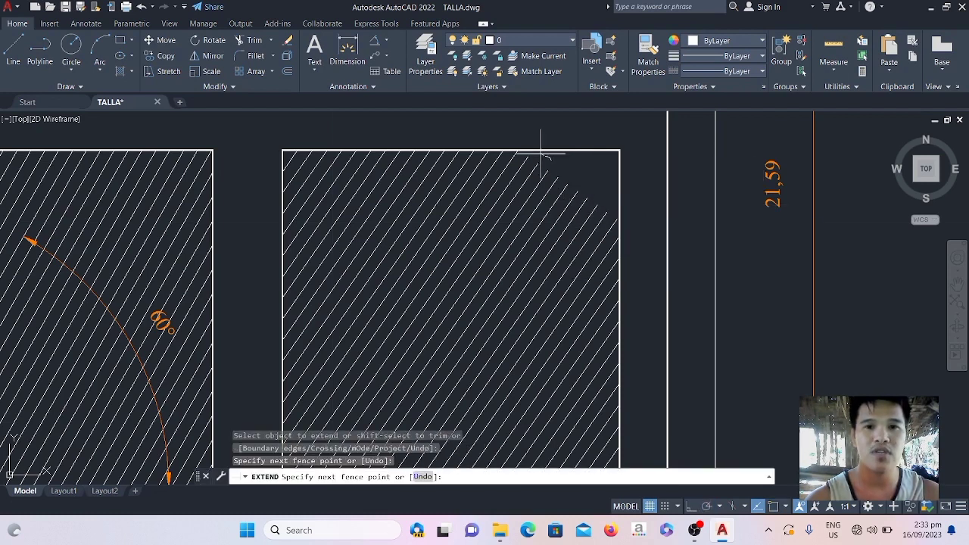
{"action": "mouse_move", "coordinate": [541, 155]}
{"action": "left_mouse_down"}
{"action": "mouse_move", "coordinate": [530, 184]}
{"action": "mouse_move", "coordinate": [591, 264]}
{"action": "left_mouse_up"}
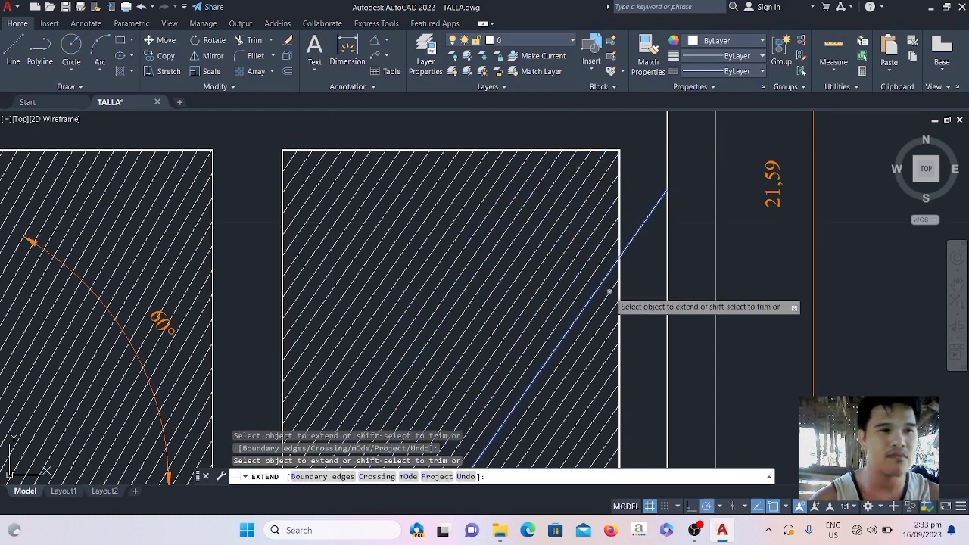
Copy the CHECKED BY :, instructor name and INSTRUCTOR texts about 4.45 units horizontally into the adjacent empty title-block column
{"action": "key", "text": "Escape"}
{"action": "scroll", "coordinate": [541, 331], "scroll_direction": "down", "scroll_amount": 4}
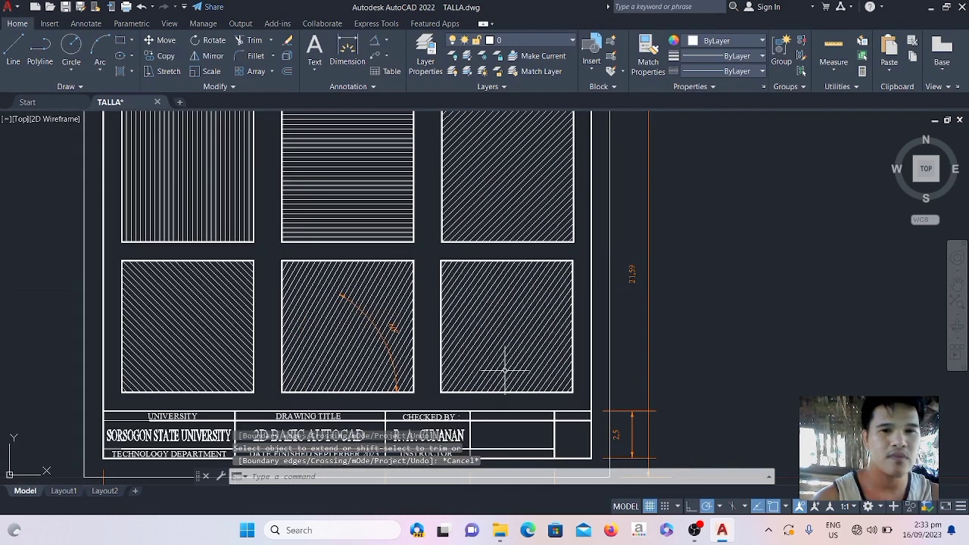
{"action": "scroll", "coordinate": [504, 370], "scroll_direction": "down", "scroll_amount": 2}
{"action": "scroll", "coordinate": [485, 424], "scroll_direction": "up", "scroll_amount": 6}
{"action": "scroll", "coordinate": [637, 414], "scroll_direction": "up", "scroll_amount": 2}
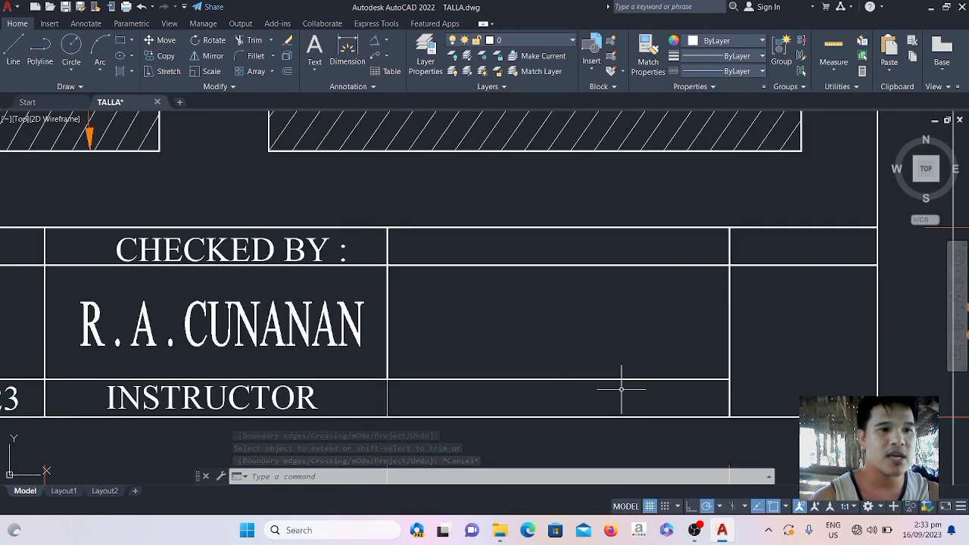
{"action": "scroll", "coordinate": [605, 363], "scroll_direction": "down", "scroll_amount": 3}
{"action": "left_click", "coordinate": [378, 256]}
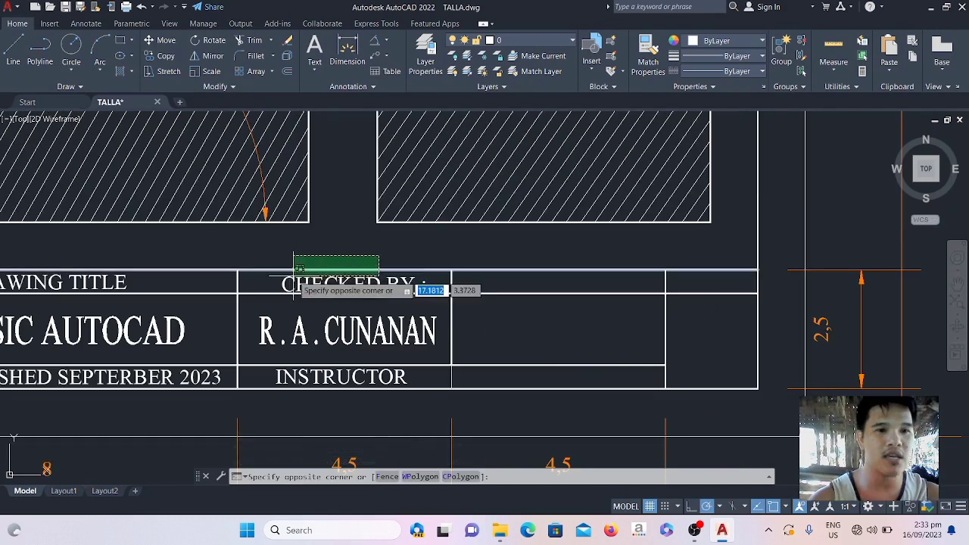
{"action": "key", "text": "Escape"}
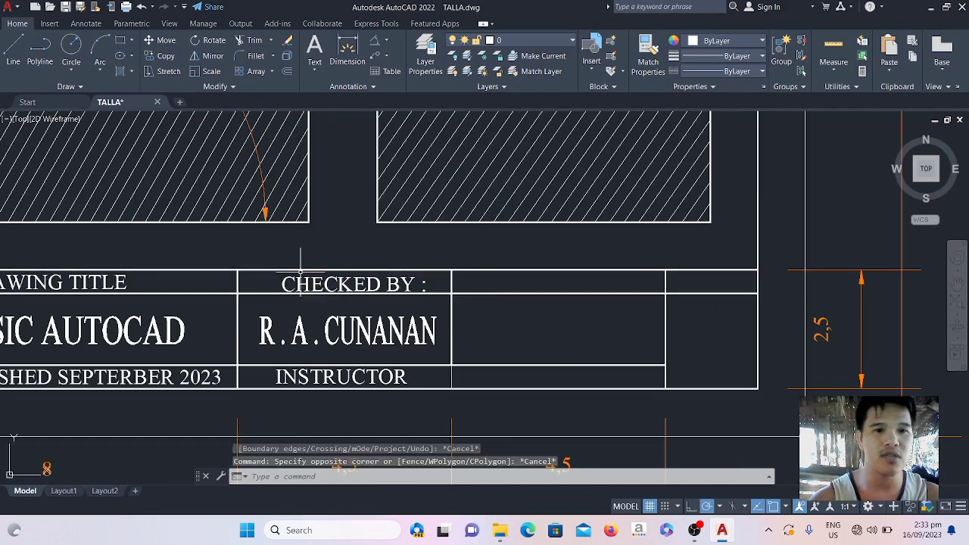
{"action": "left_click", "coordinate": [371, 286]}
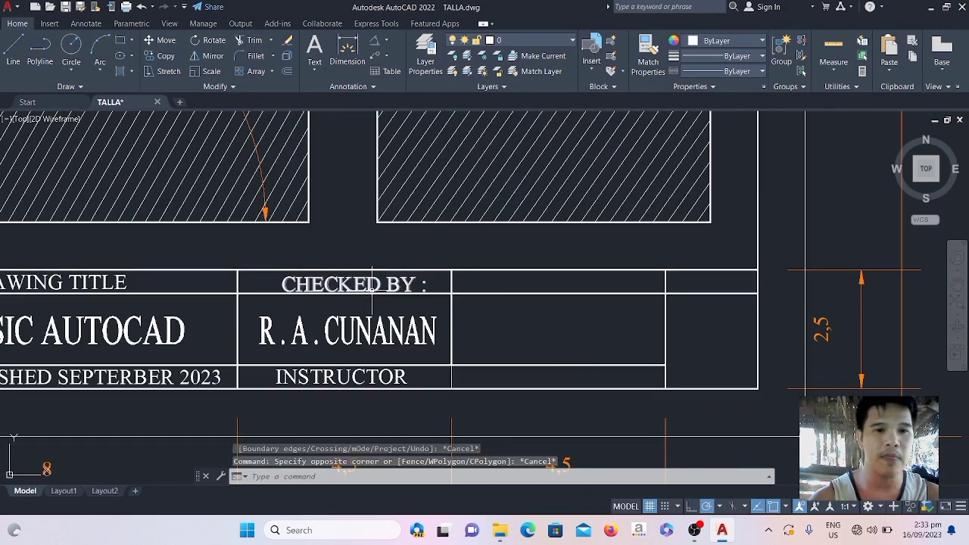
{"action": "left_click", "coordinate": [378, 330]}
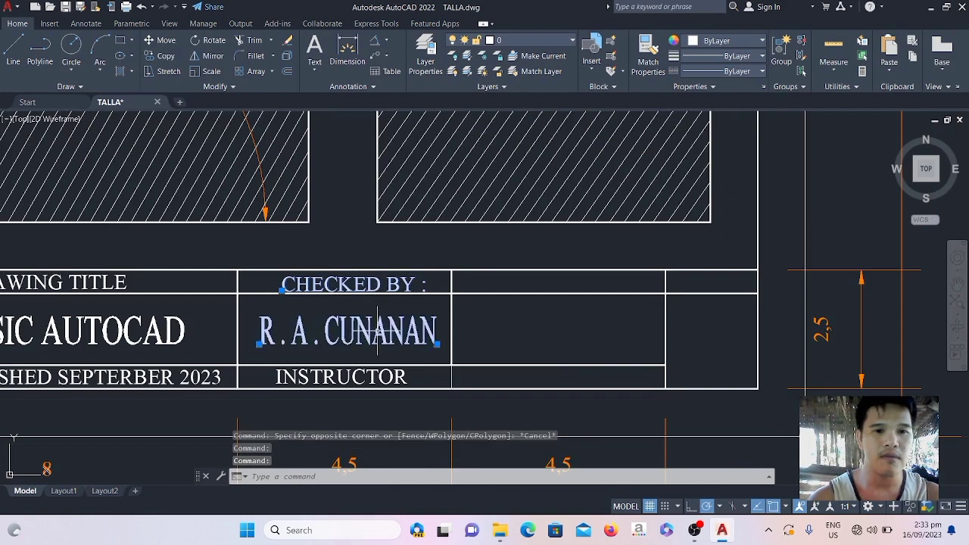
{"action": "left_click", "coordinate": [382, 376]}
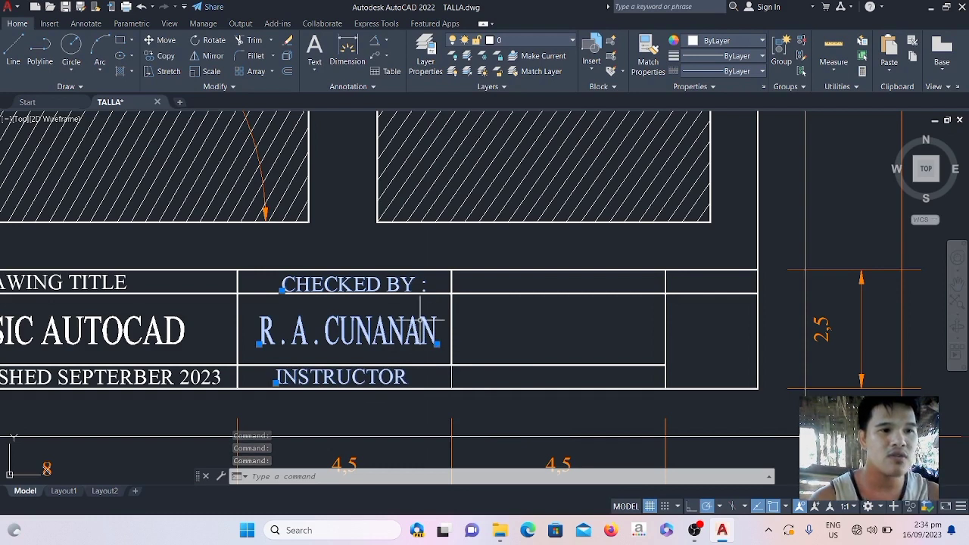
{"action": "type", "text": "cp"}
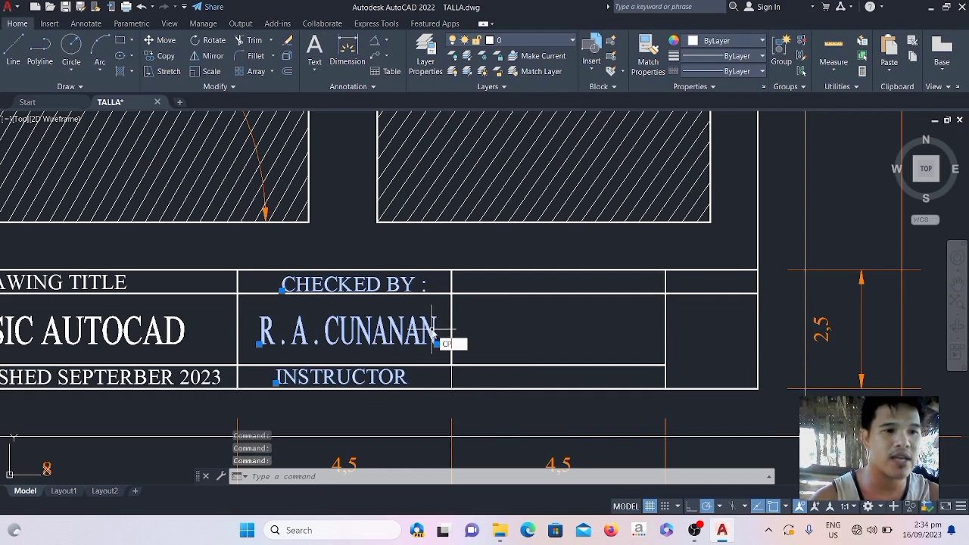
{"action": "key", "text": "Return"}
{"action": "left_click", "coordinate": [435, 325]}
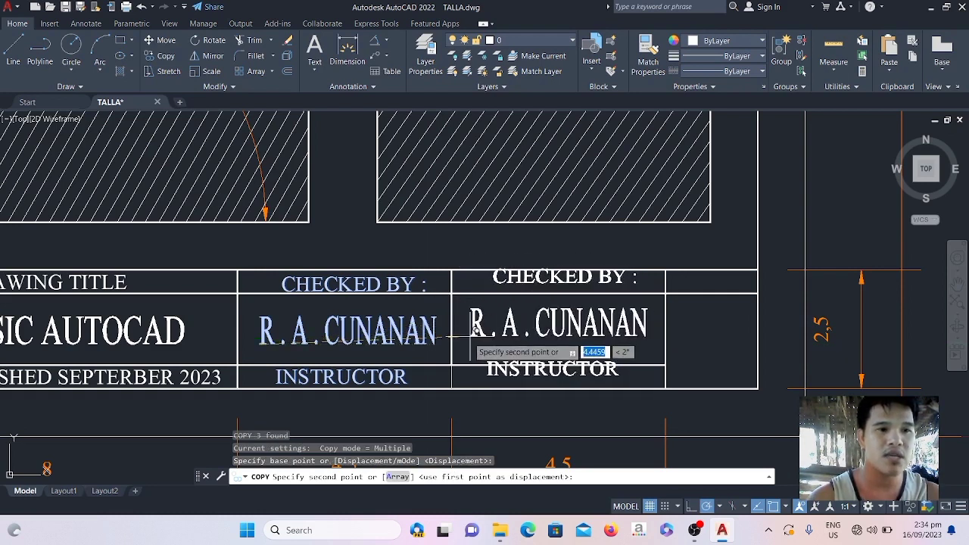
{"action": "left_click", "coordinate": [471, 344]}
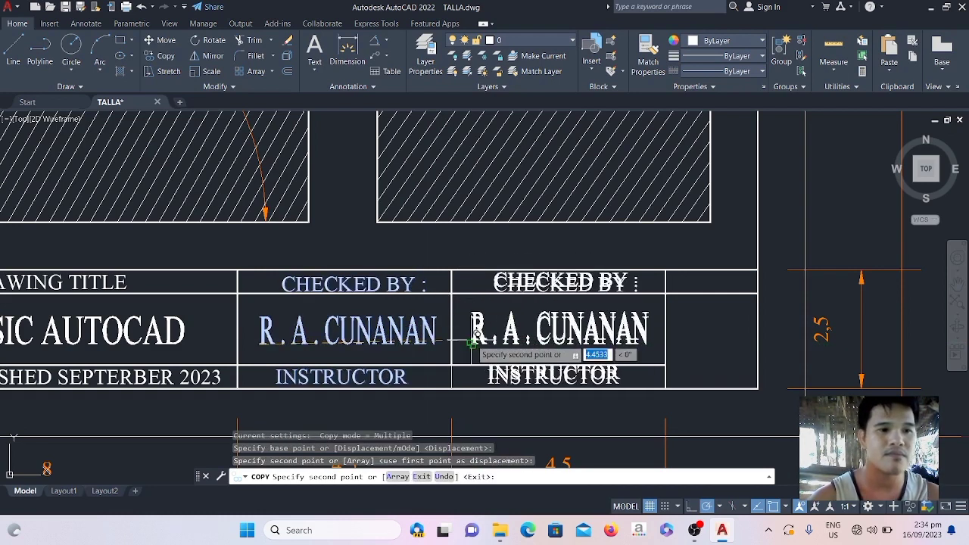
{"action": "key", "text": "Escape"}
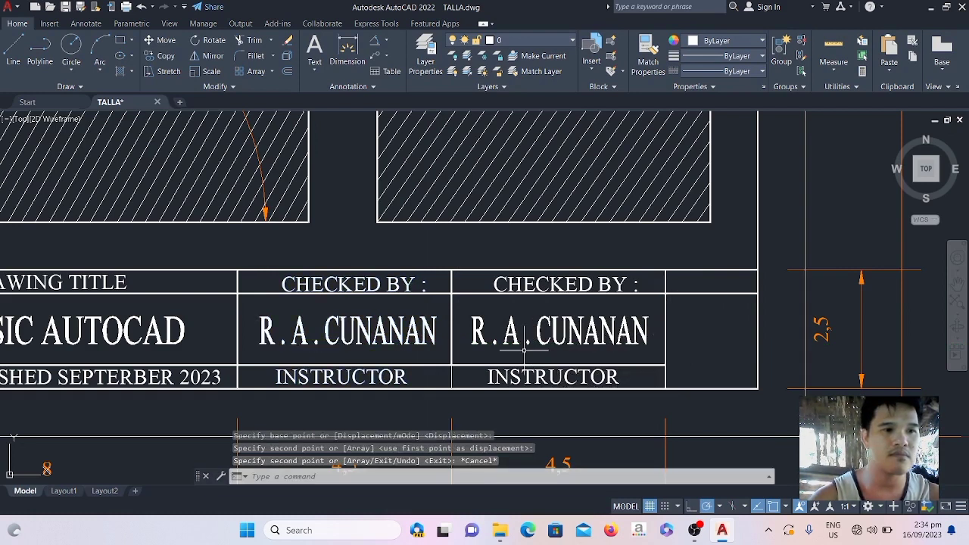
Copy the second CHECKED BY : heading horizontally into the top cell of the title block's narrow last column
{"action": "left_click", "coordinate": [620, 284]}
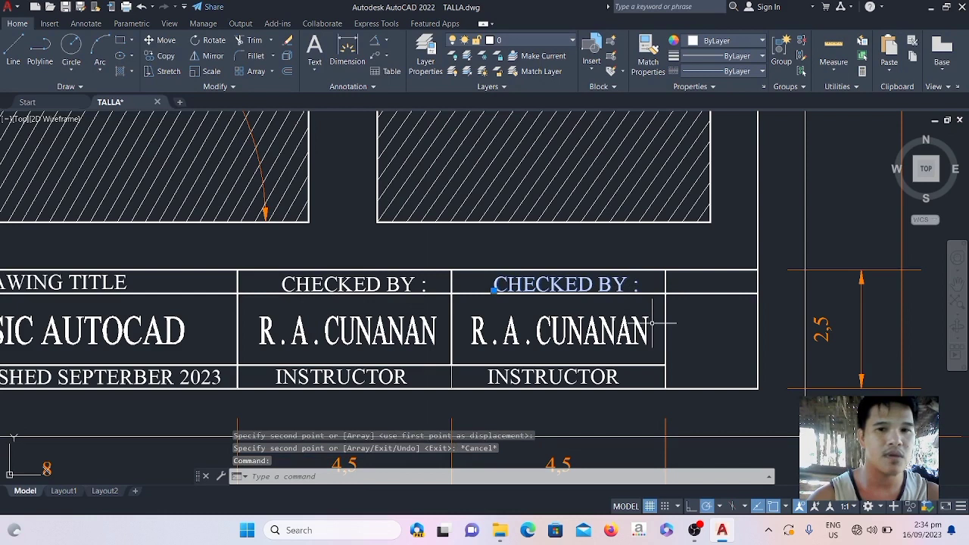
{"action": "type", "text": "cp"}
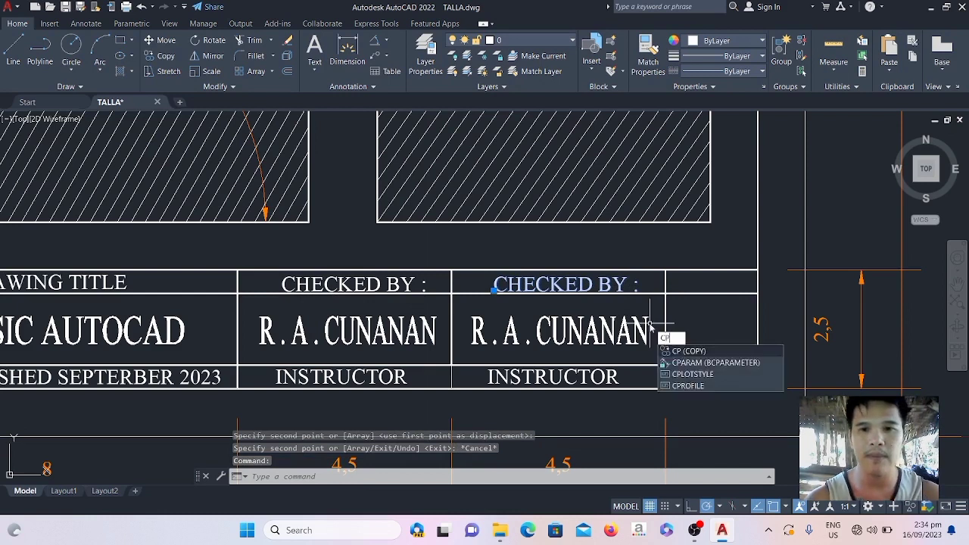
{"action": "key", "text": "Return"}
{"action": "left_click", "coordinate": [616, 283]}
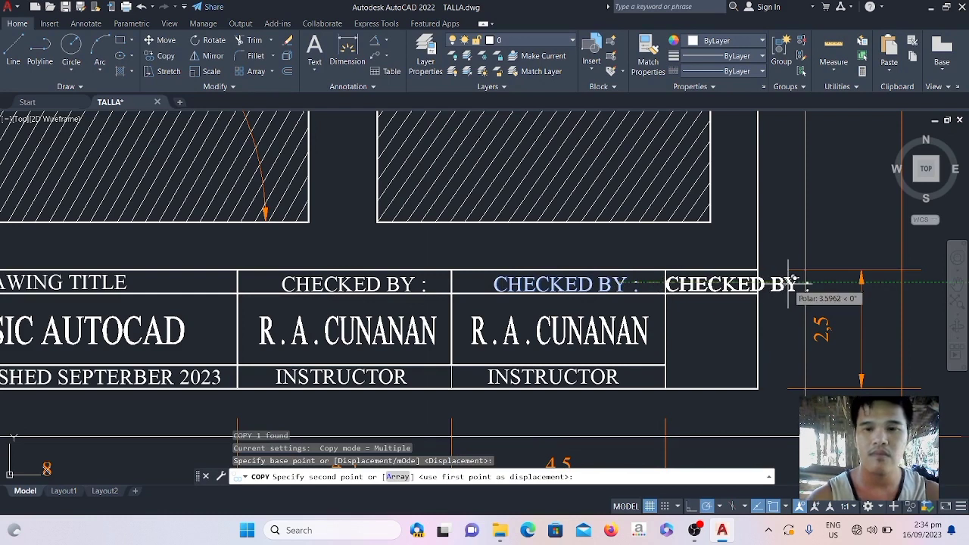
{"action": "left_click", "coordinate": [789, 282]}
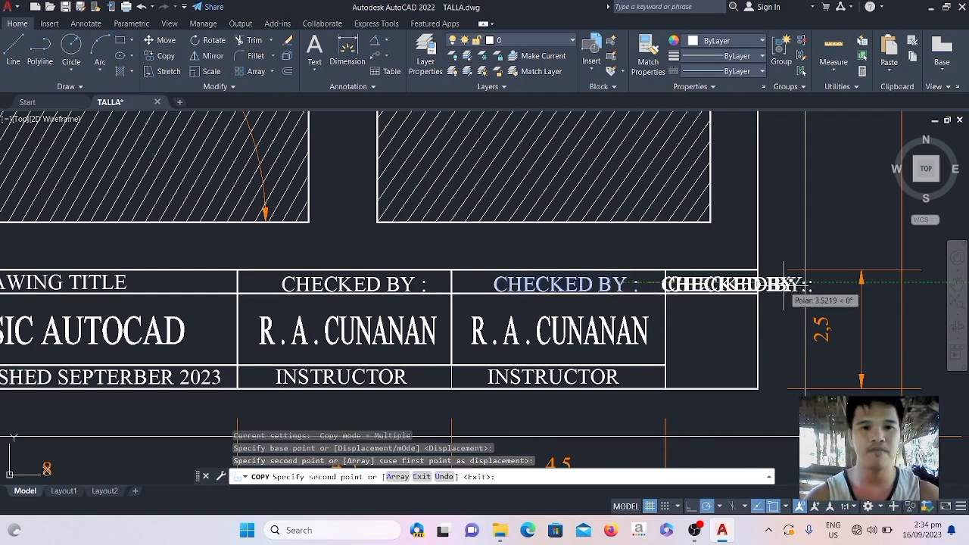
{"action": "key", "text": "Escape"}
{"action": "left_click", "coordinate": [583, 331]}
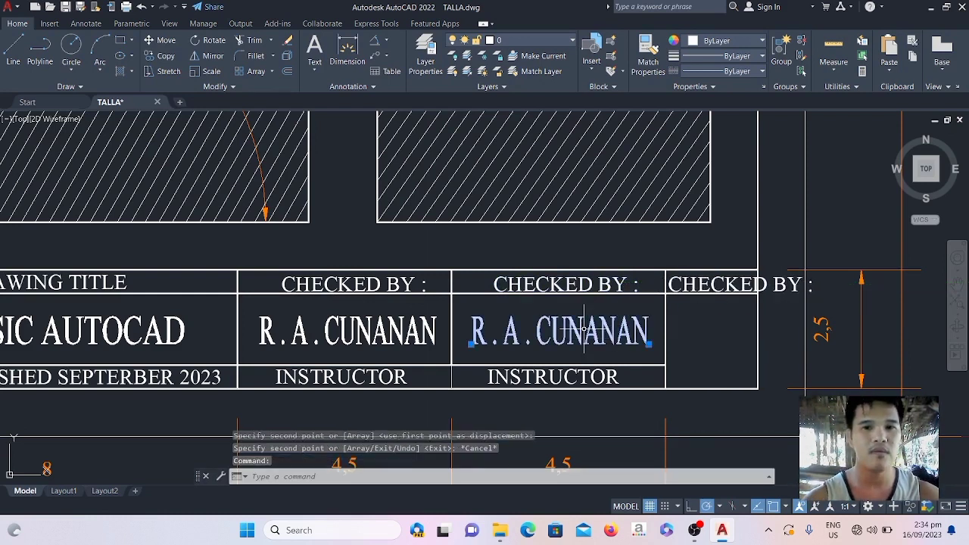
{"action": "key", "text": "Escape"}
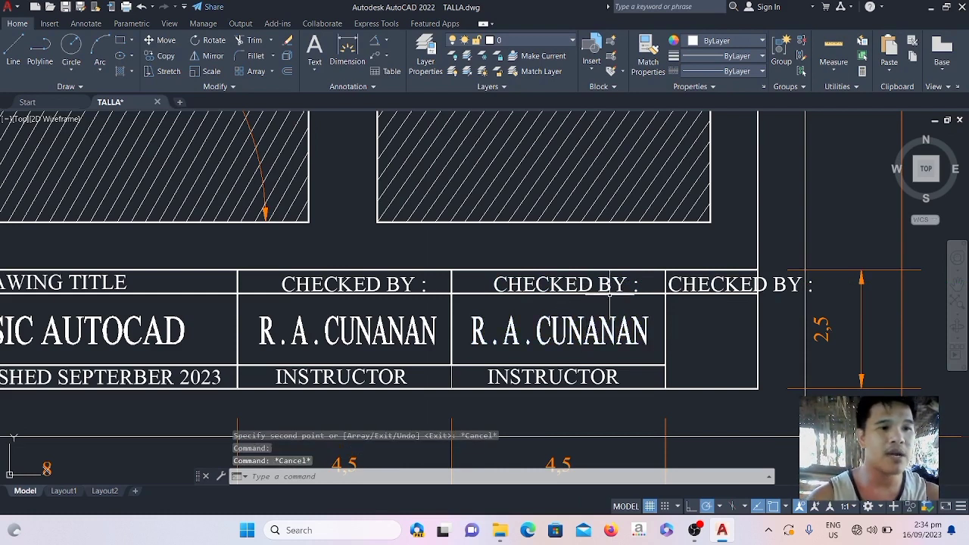
Change the copied heading above the duplicated instructor name to DRAWN BY:
{"action": "left_click", "coordinate": [613, 287]}
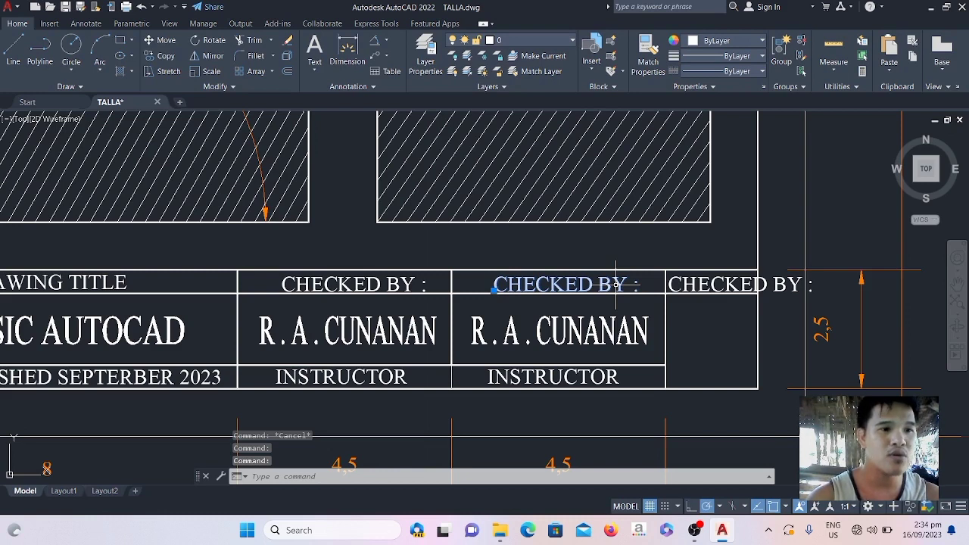
{"action": "left_click", "coordinate": [616, 284]}
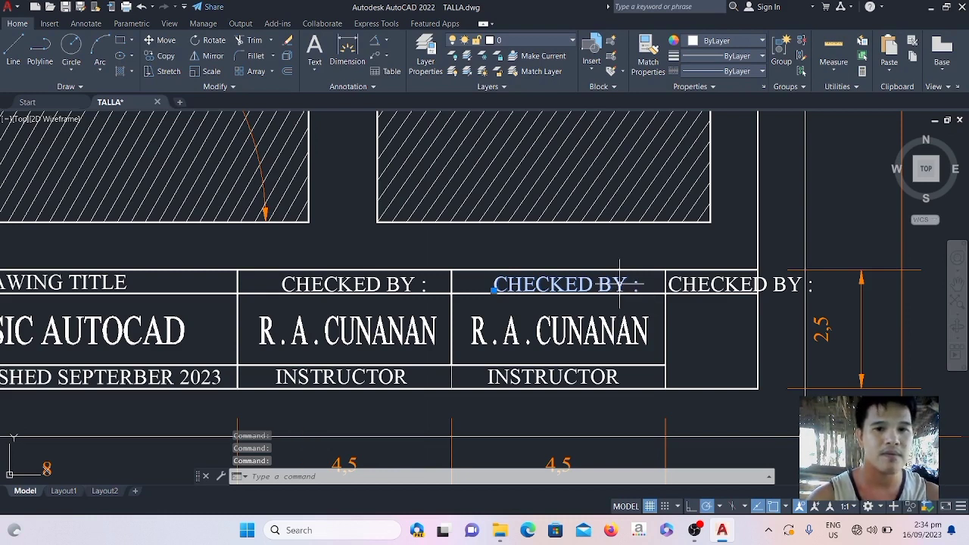
{"action": "double_click", "coordinate": [625, 300]}
{"action": "key", "text": "Delete"}
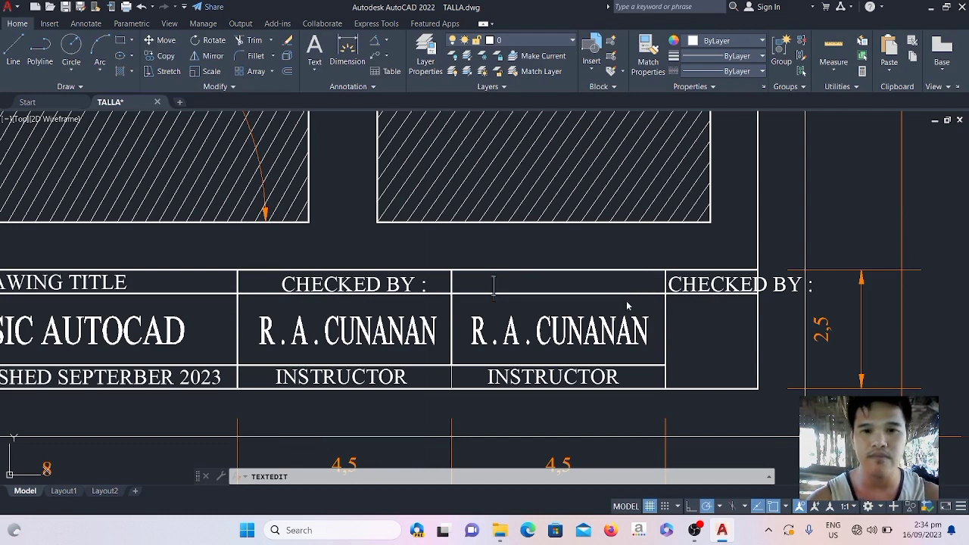
{"action": "type", "text": "DRAWN"}
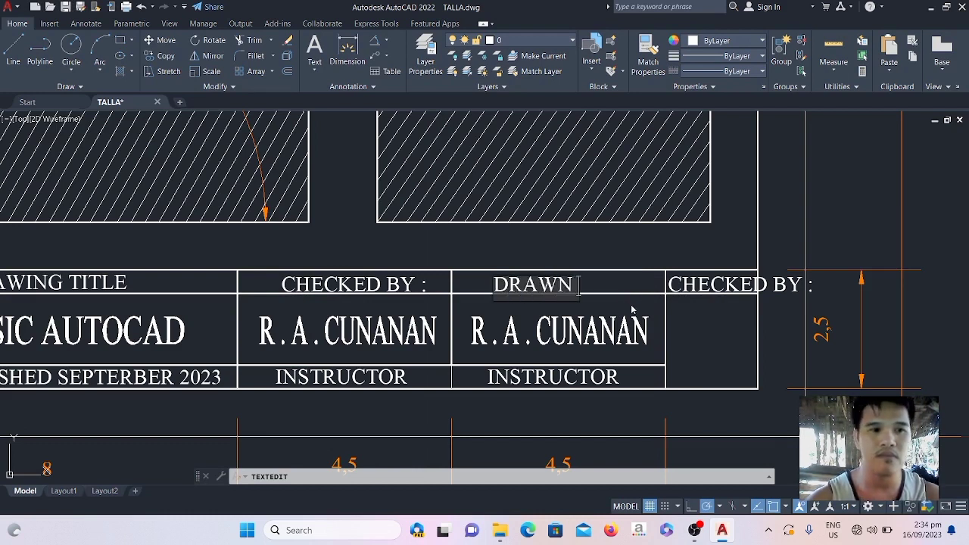
{"action": "type", "text": " BY:"}
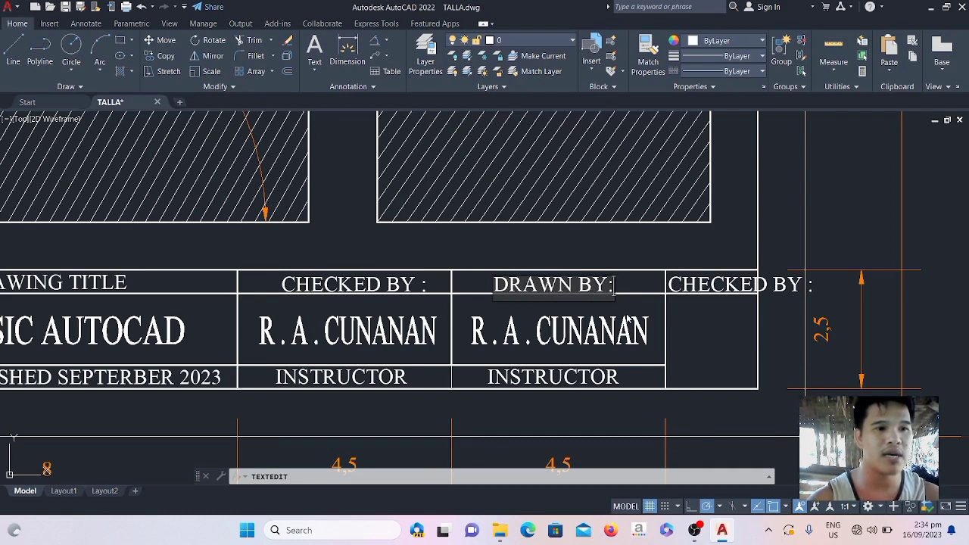
{"action": "key", "text": "Return"}
{"action": "key", "text": "Return"}
Replace the duplicated instructor name under DRAWN BY: with the student's name
{"action": "double_click", "coordinate": [626, 321]}
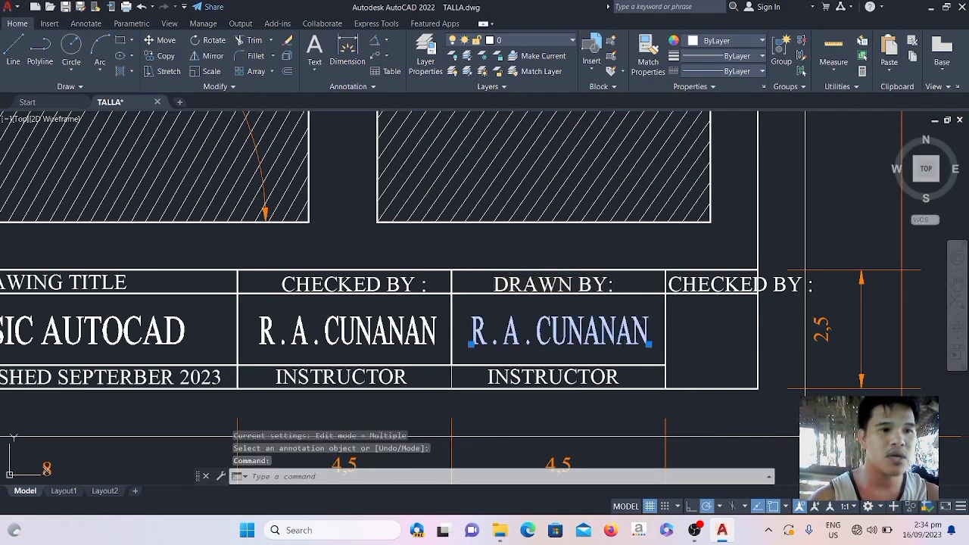
{"action": "key", "text": "Delete"}
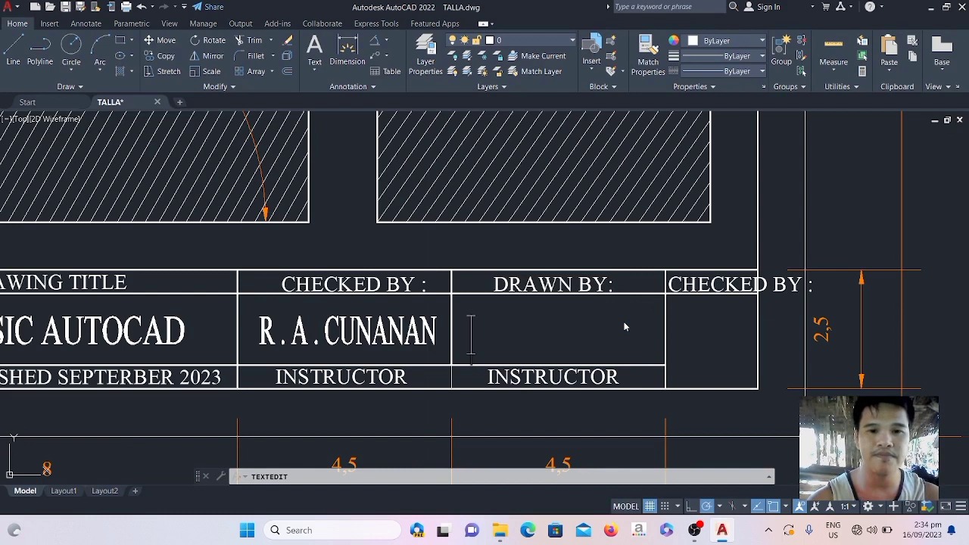
{"action": "type", "text": "C."}
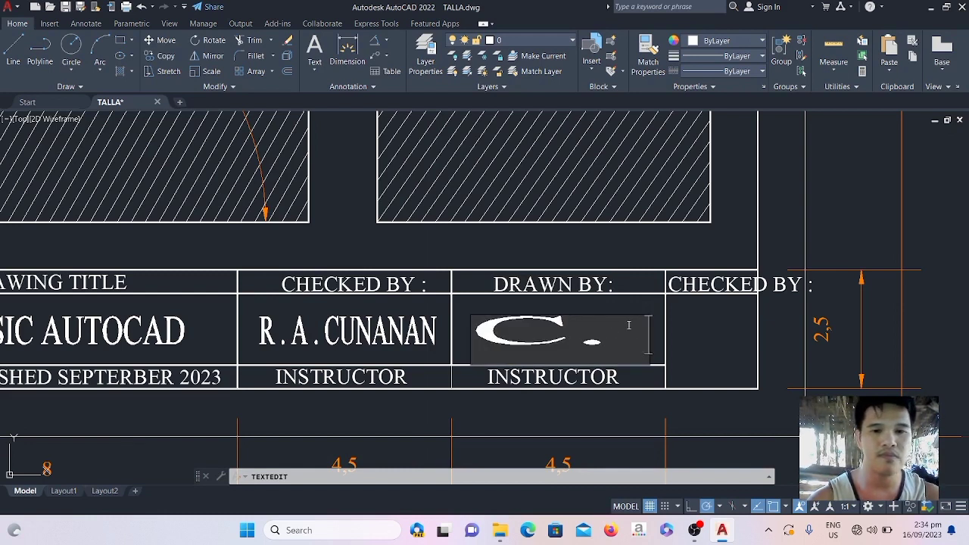
{"action": "type", "text": " TALL"}
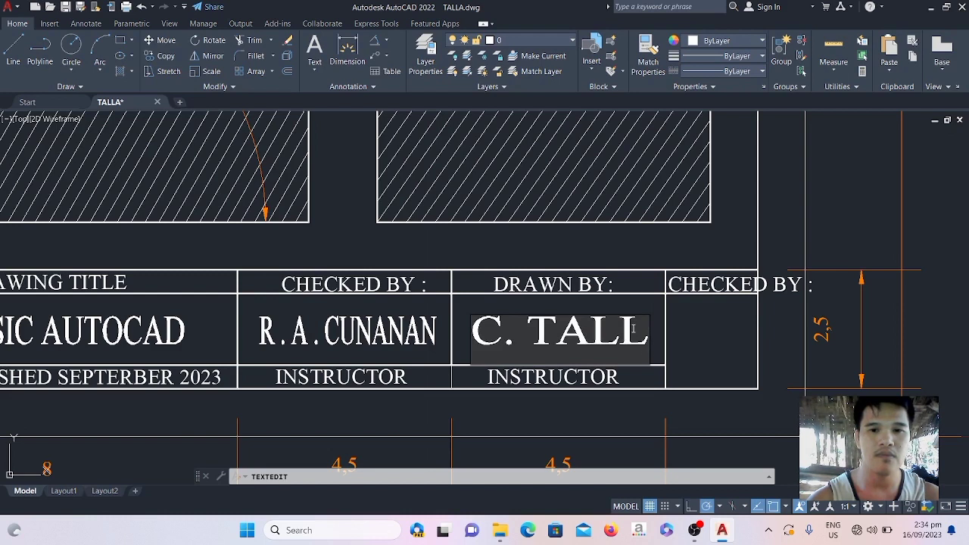
{"action": "type", "text": "A"}
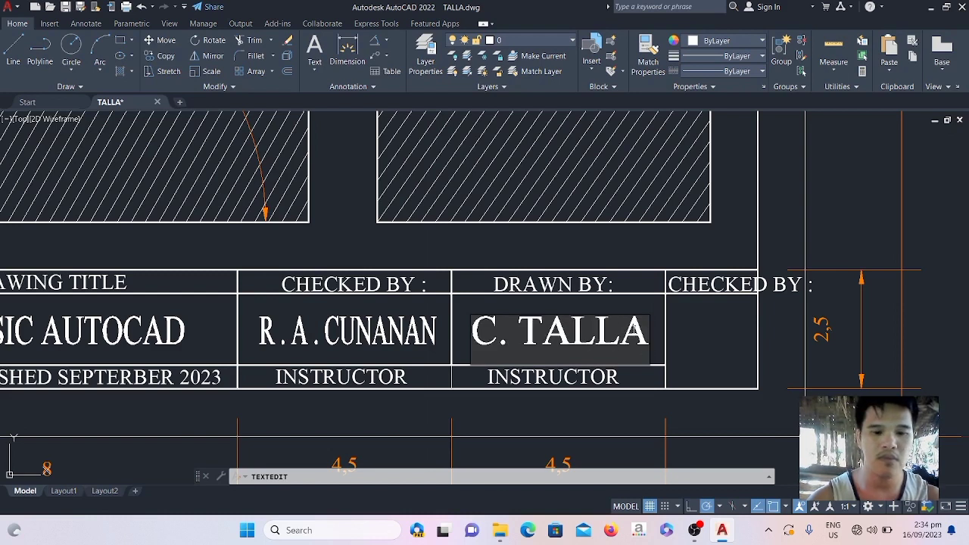
{"action": "key", "text": "Return"}
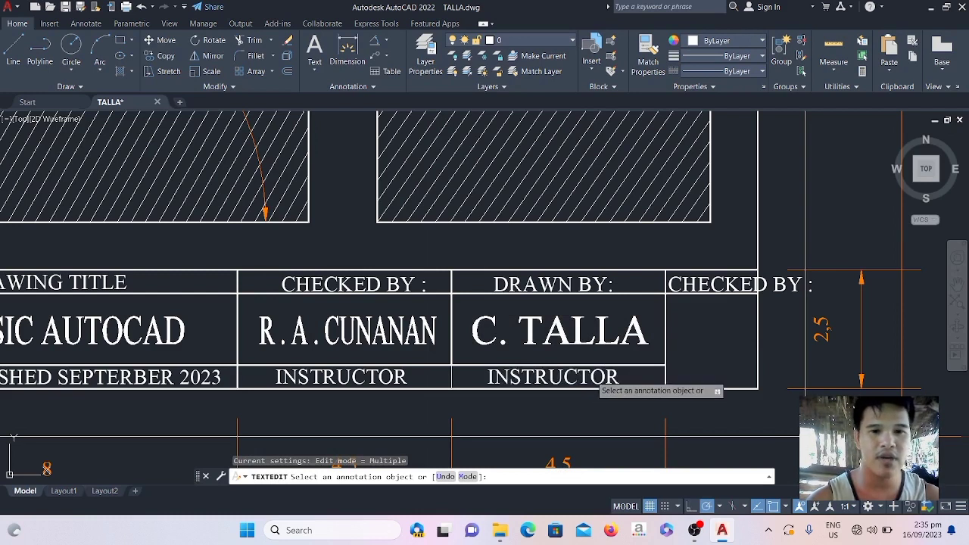
Change the INSTRUCTOR label beneath the student's name to STUDENT
{"action": "left_click", "coordinate": [594, 381]}
{"action": "key", "text": "BackSpace"}
{"action": "type", "text": "STU"}
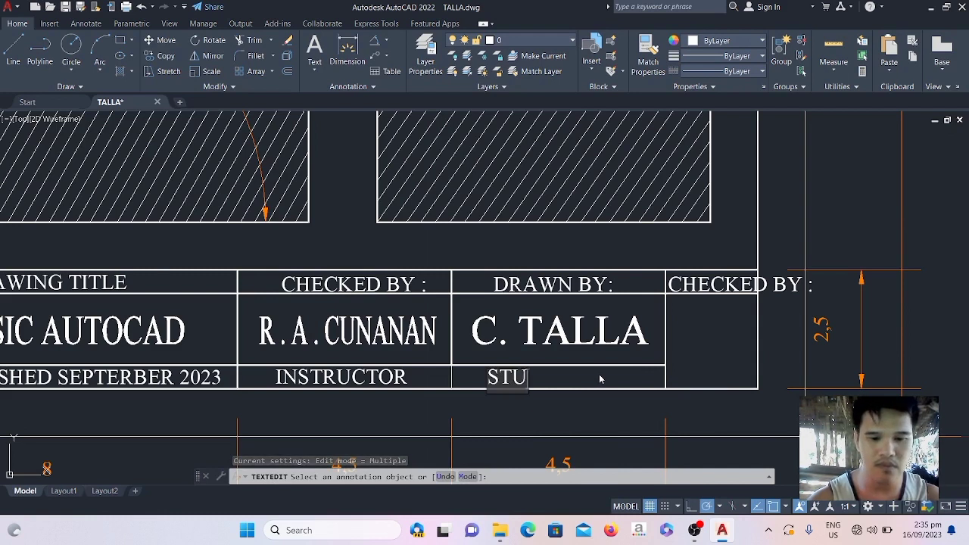
{"action": "type", "text": "DENT"}
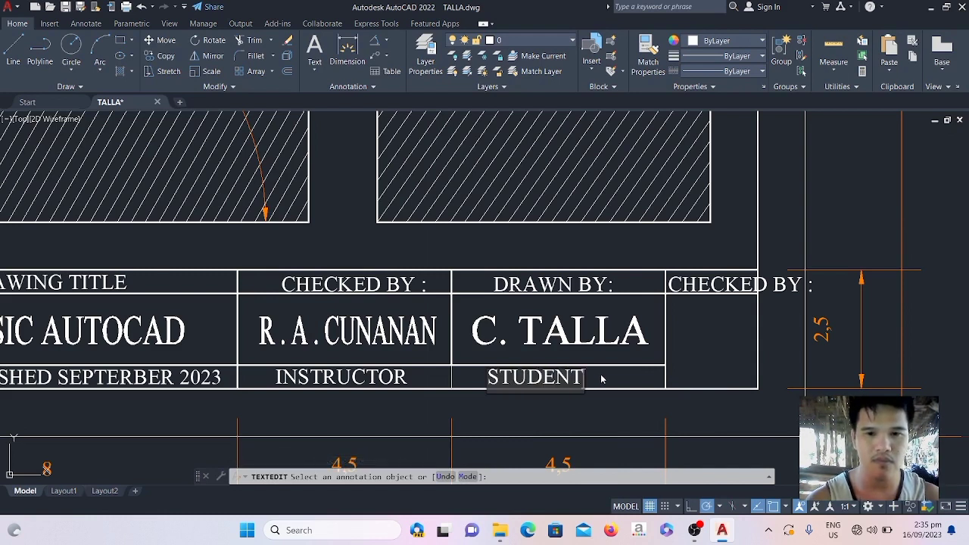
{"action": "key", "text": "Return"}
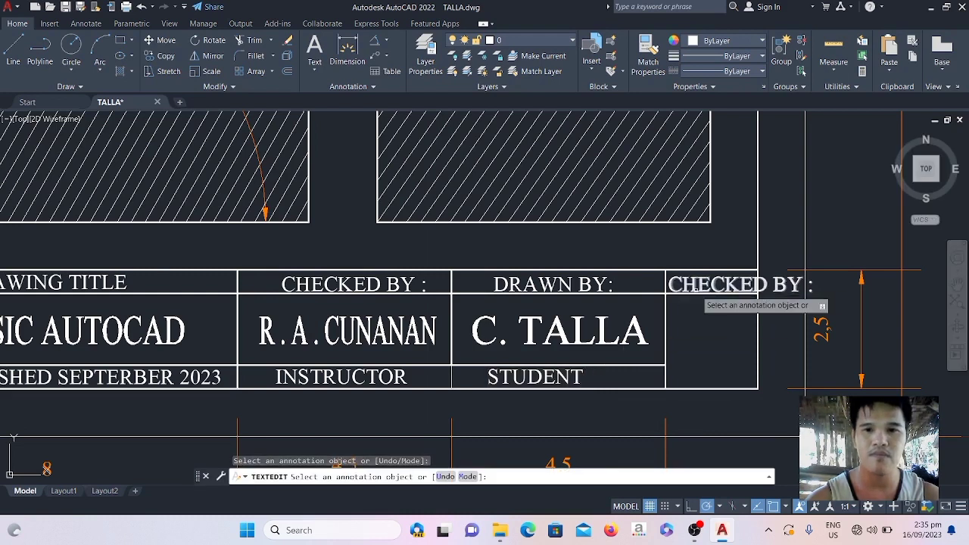
Change the copied CHECKED BY : heading in the title block's narrow last column to ACT. NO
{"action": "double_click", "coordinate": [712, 285]}
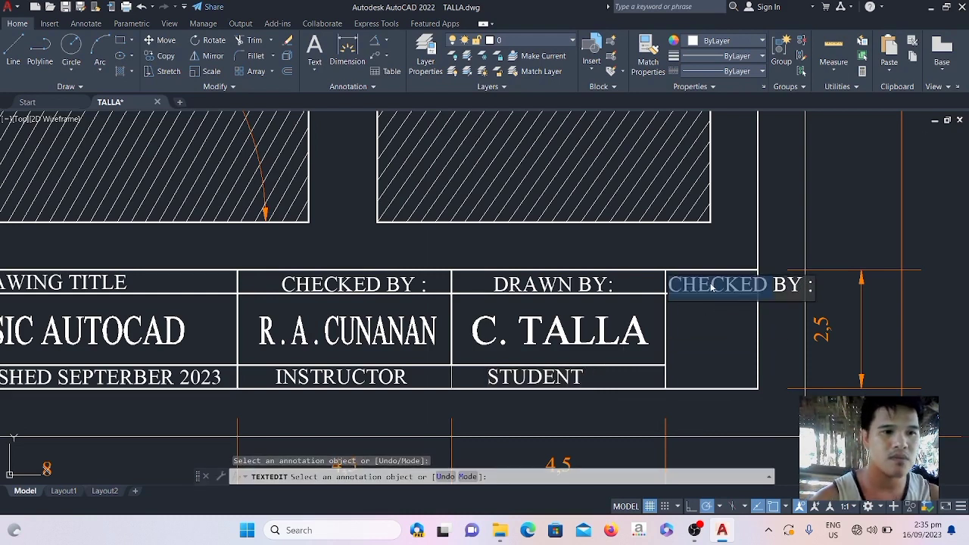
{"action": "key", "text": "Delete"}
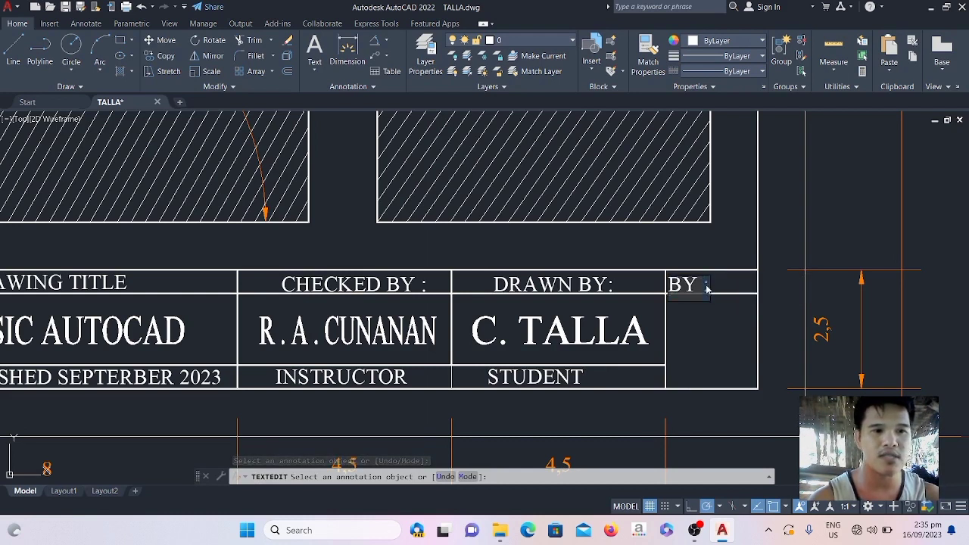
{"action": "key", "text": "BackSpace"}
{"action": "key", "text": "BackSpace"}
{"action": "key", "text": "BackSpace"}
{"action": "key", "text": "BackSpace"}
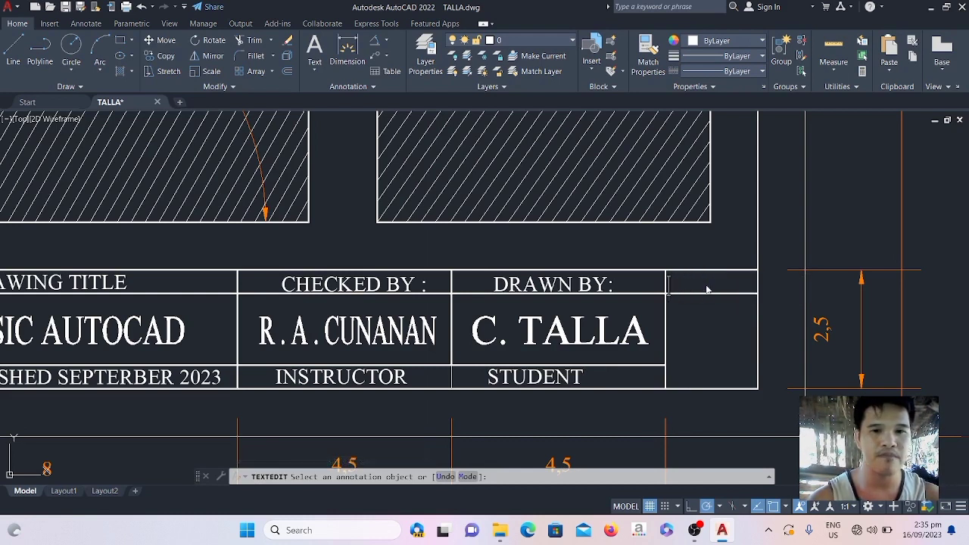
{"action": "type", "text": "ACT"}
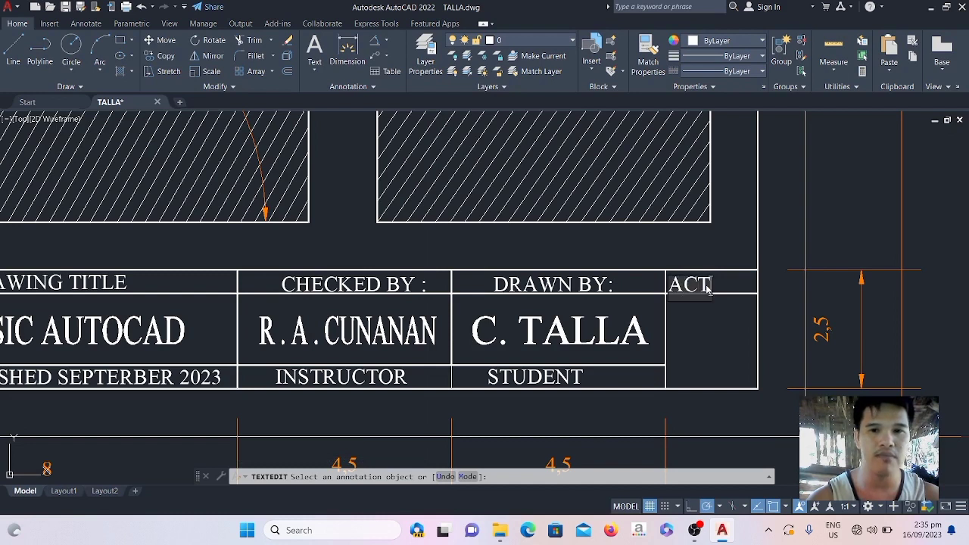
{"action": "type", "text": ". NO."}
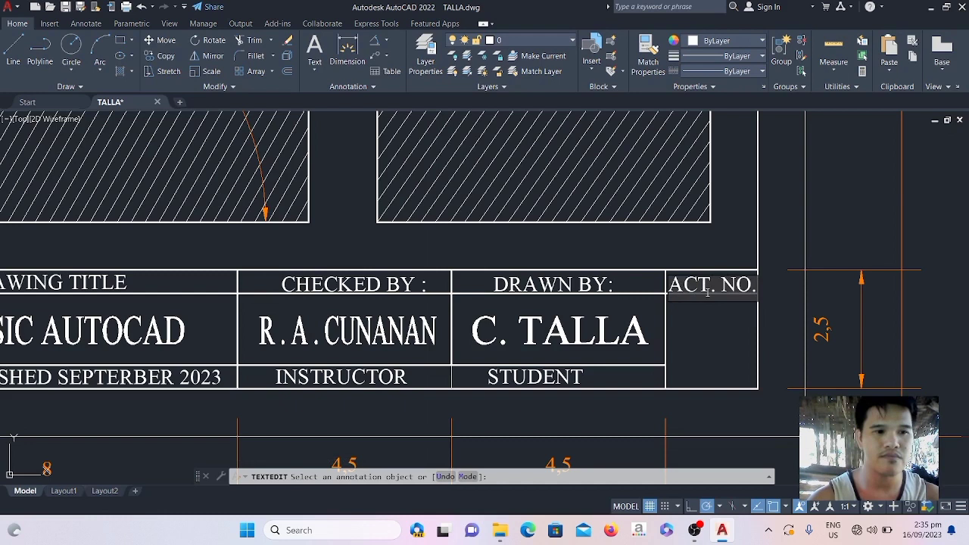
{"action": "key", "text": "Return"}
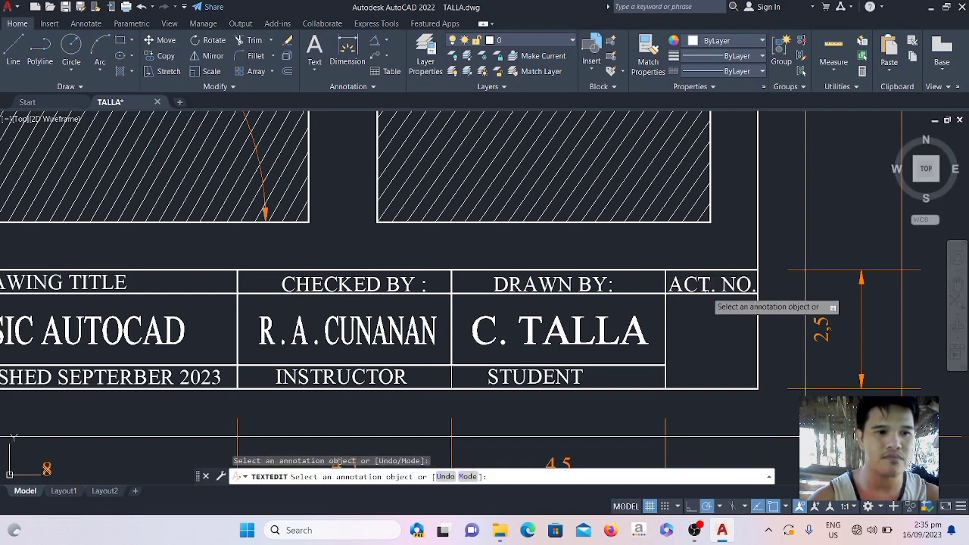
{"action": "key", "text": "Return"}
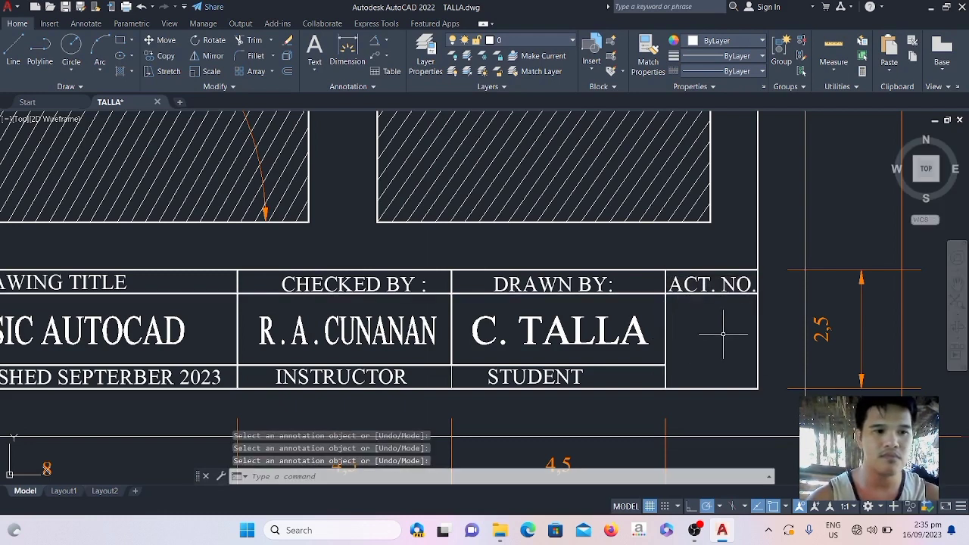
{"action": "key", "text": "Escape"}
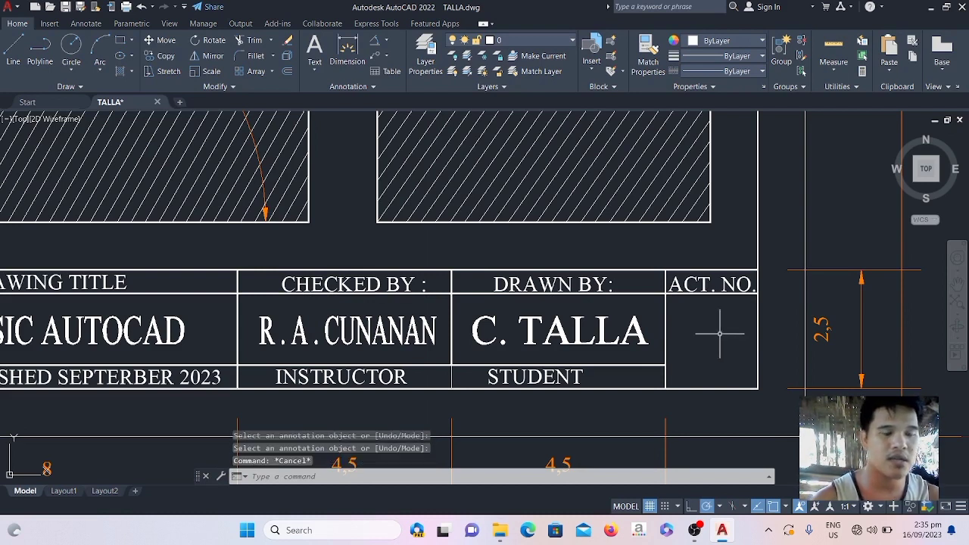
Draw two crossing diagonal lines between opposite corners of the empty cell below the ACT. NO. heading
{"action": "type", "text": "l"}
{"action": "key", "text": "Return"}
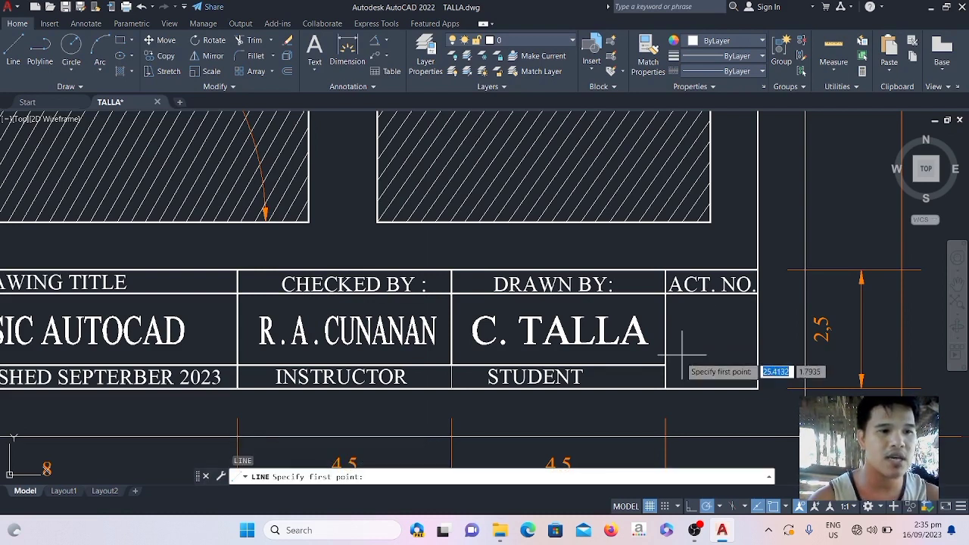
{"action": "left_click", "coordinate": [665, 389]}
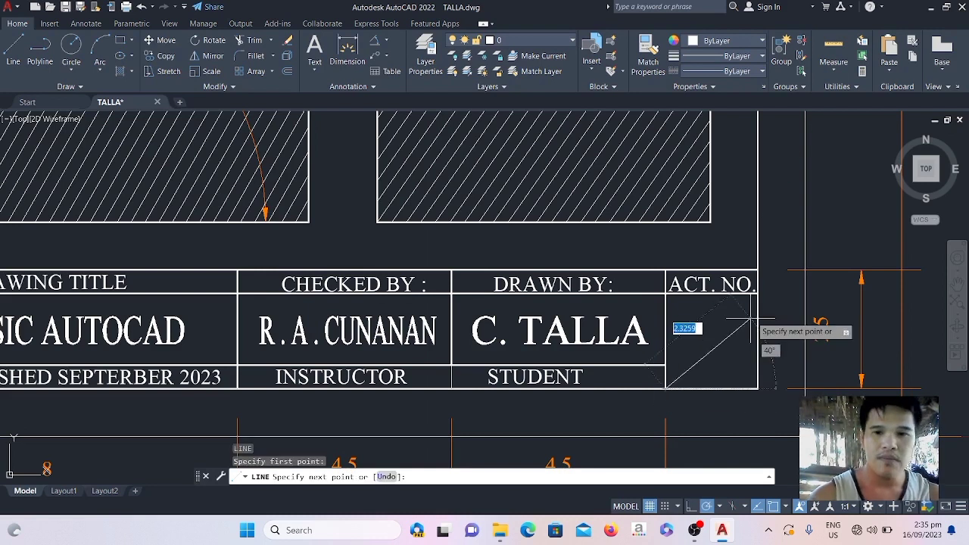
{"action": "left_click", "coordinate": [757, 292]}
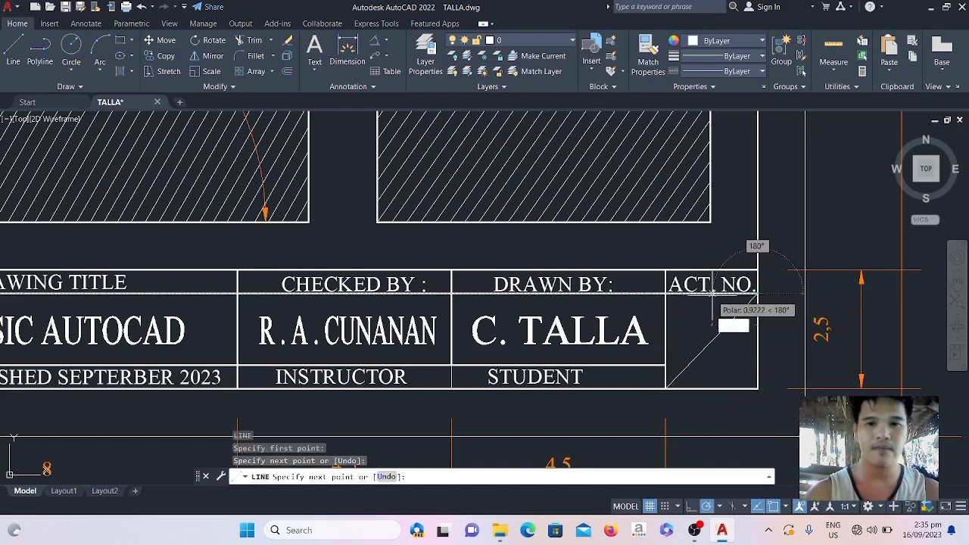
{"action": "key", "text": "Escape"}
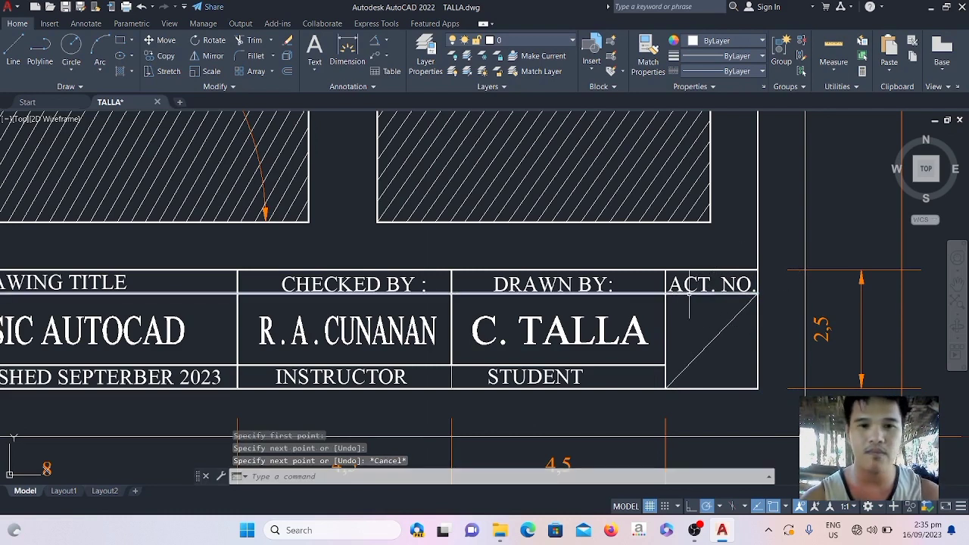
{"action": "left_click", "coordinate": [666, 317]}
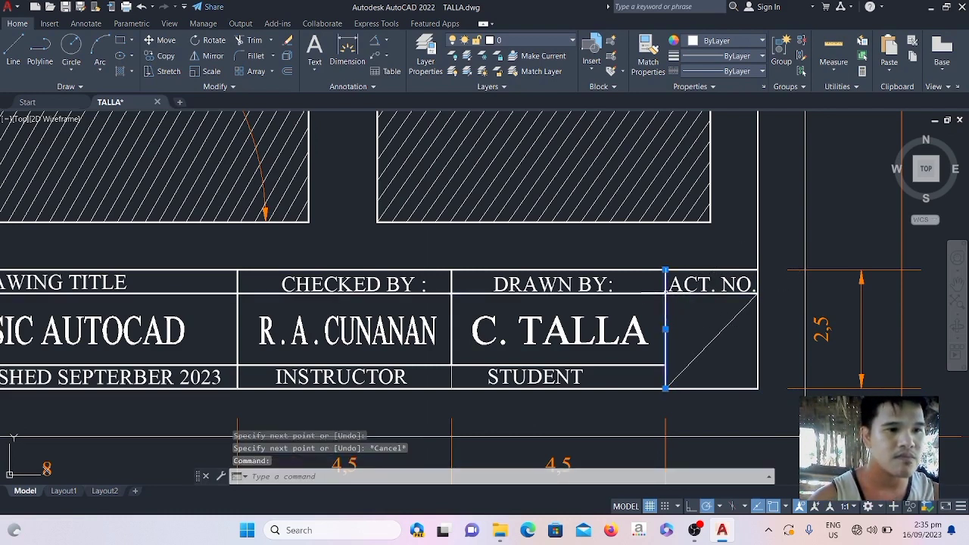
{"action": "key", "text": "Escape"}
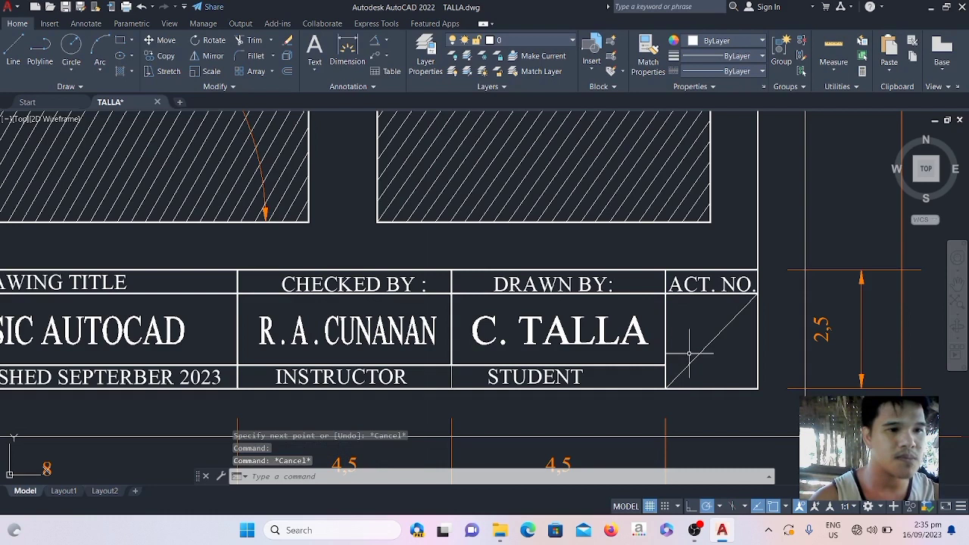
{"action": "type", "text": "l"}
{"action": "key", "text": "Return"}
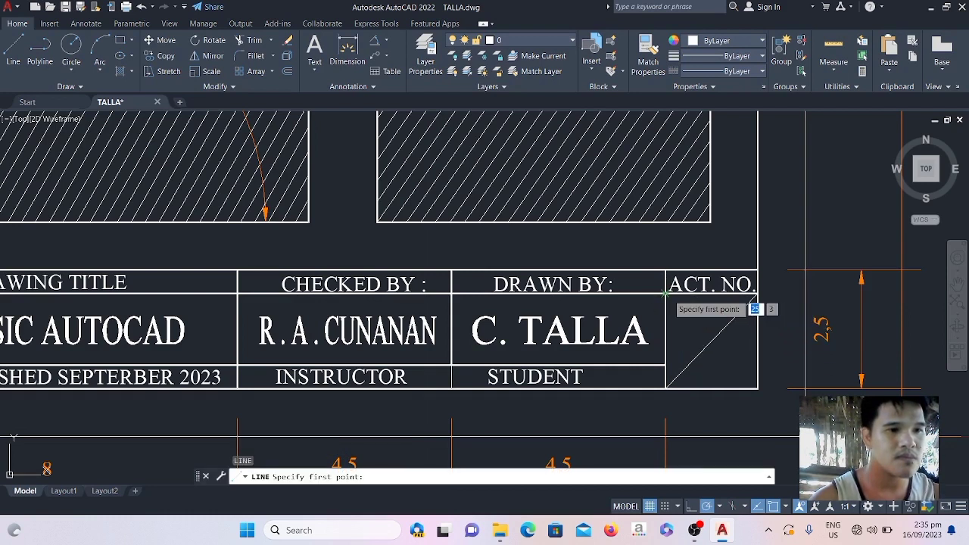
{"action": "left_click", "coordinate": [666, 293]}
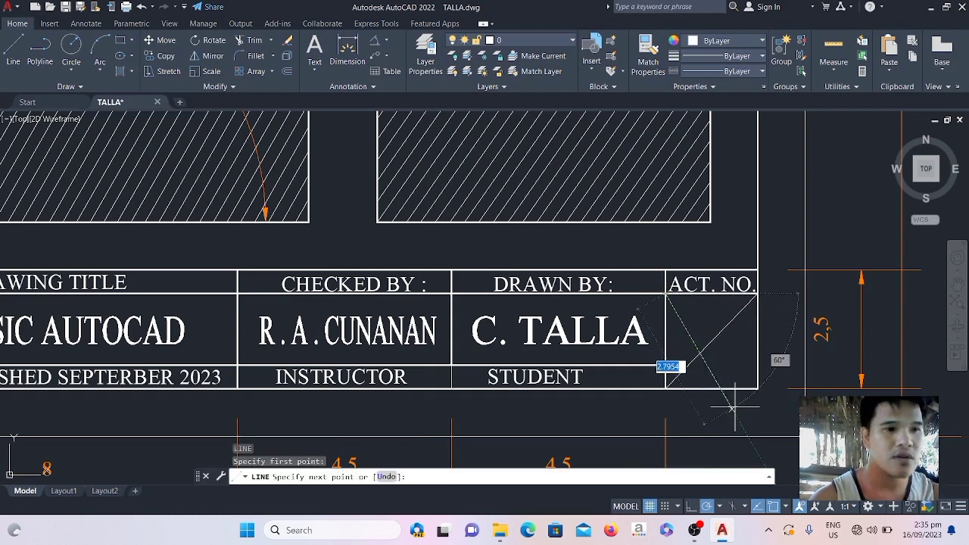
{"action": "left_click", "coordinate": [757, 388]}
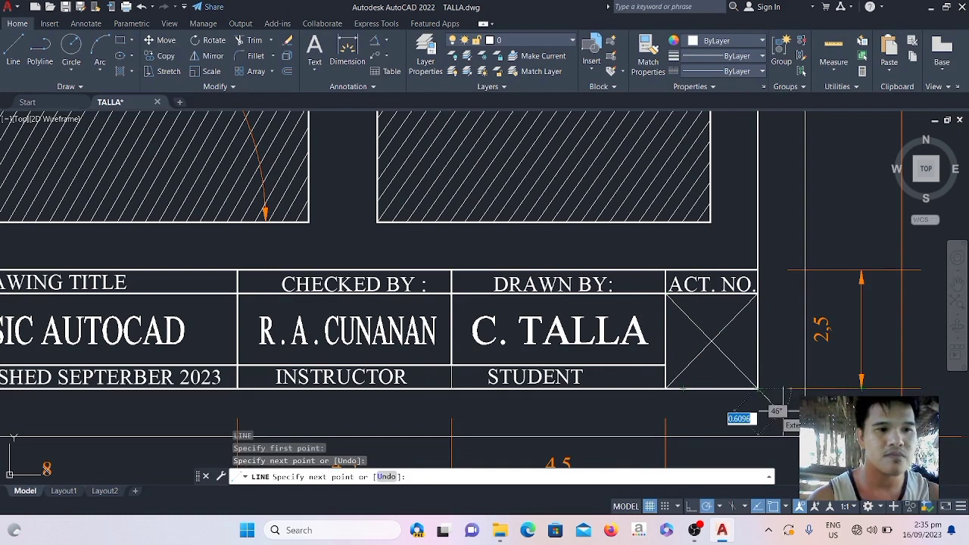
{"action": "key", "text": "Escape"}
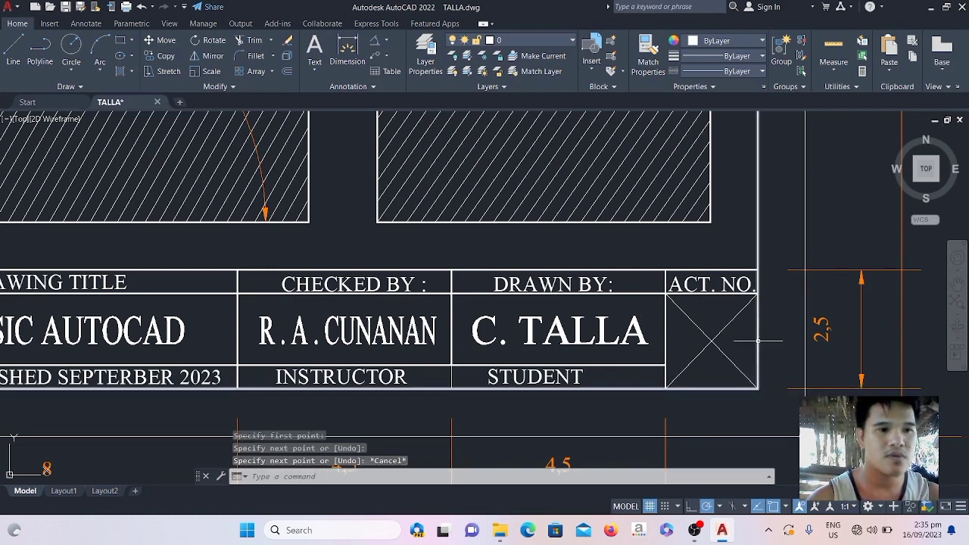
Draw a circle with a radius of about 0.7 centred on the intersection of the two diagonals below ACT. NO
{"action": "type", "text": "c"}
{"action": "key", "text": "Return"}
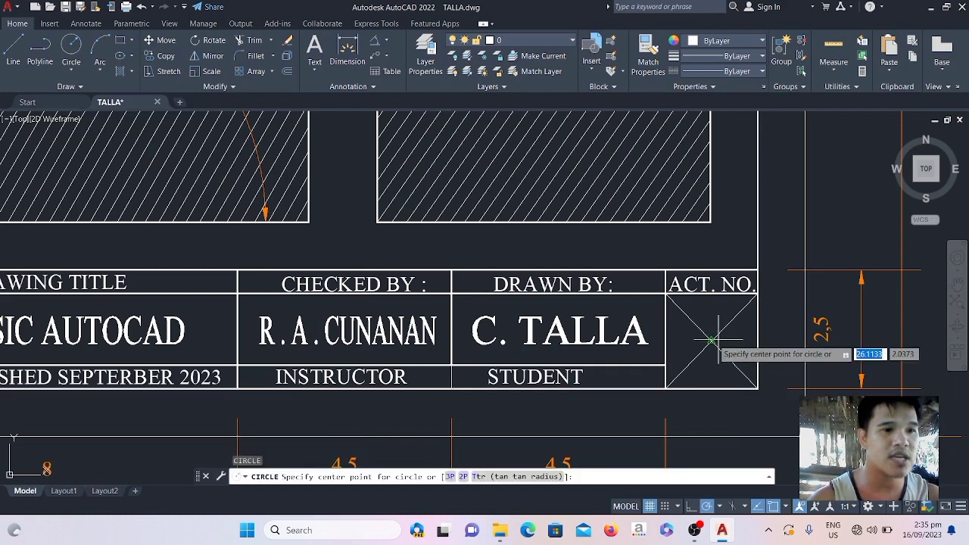
{"action": "left_click", "coordinate": [711, 341]}
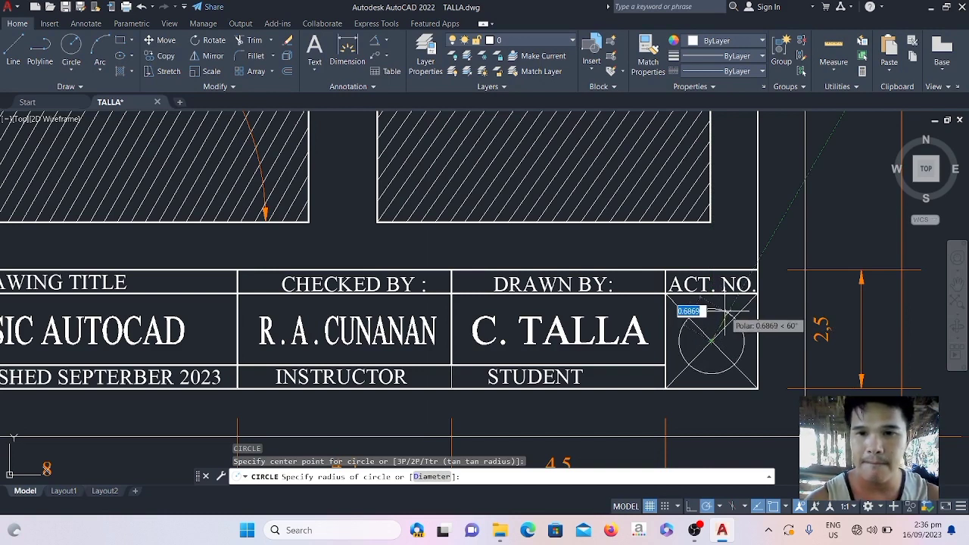
{"action": "left_click", "coordinate": [726, 314]}
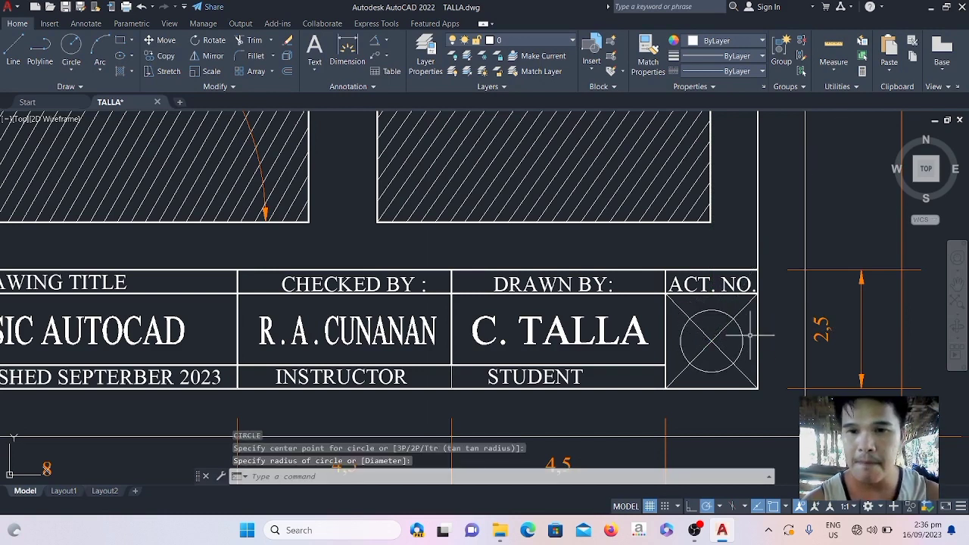
{"action": "key", "text": "Escape"}
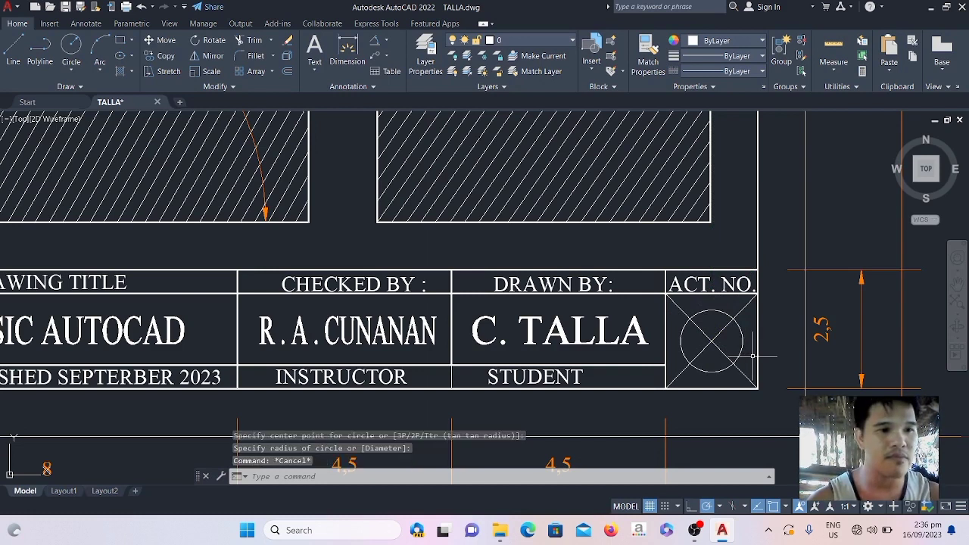
Erase the two diagonal construction lines crossing the circle in the ACT. NO. cell
{"action": "left_click", "coordinate": [726, 327]}
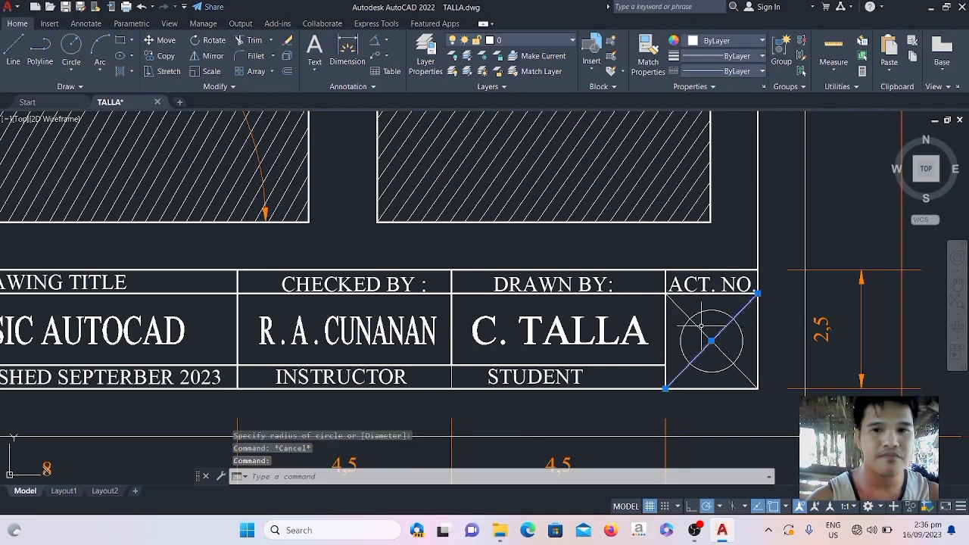
{"action": "left_click", "coordinate": [697, 328]}
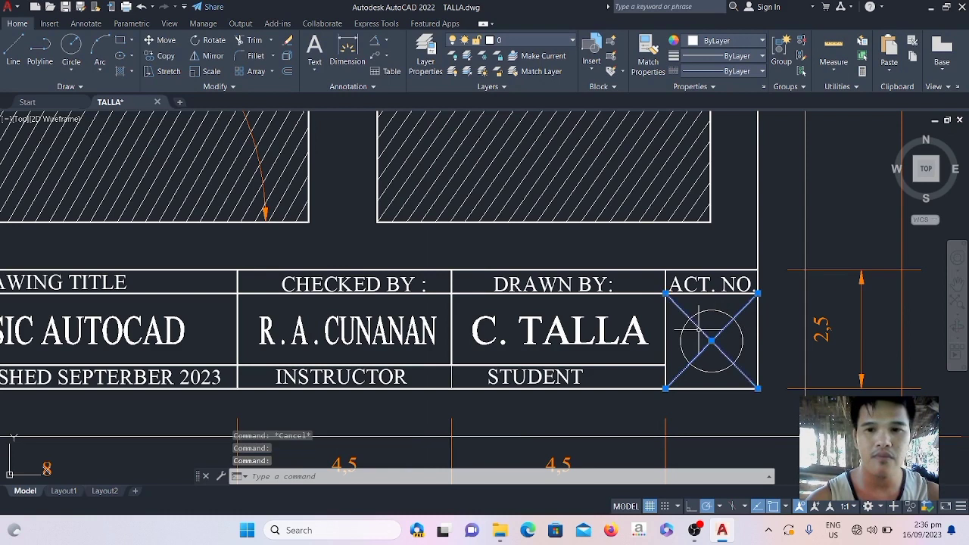
{"action": "key", "text": "Delete"}
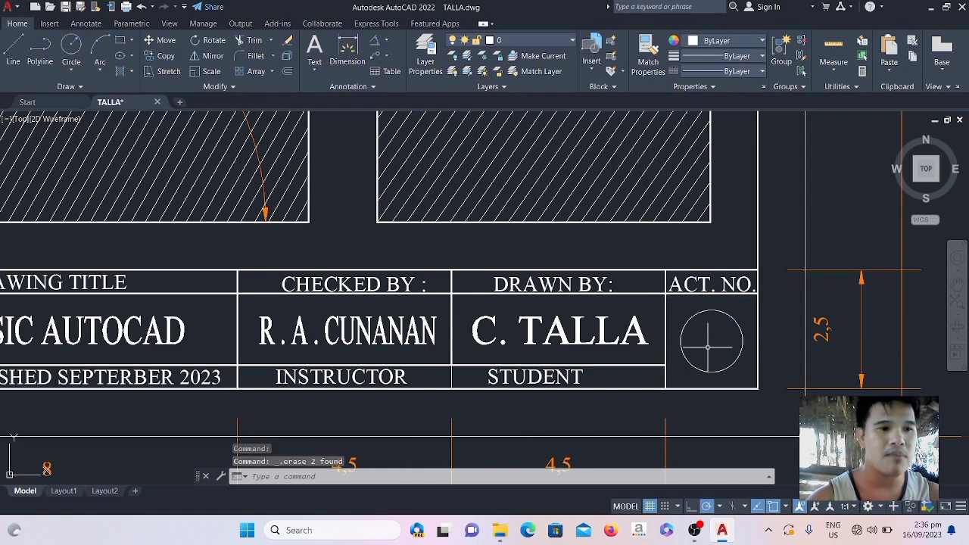
Add the single-line text 1 starting at the circle's centre, with height .8 and rotation 0
{"action": "type", "text": "DTEX"}
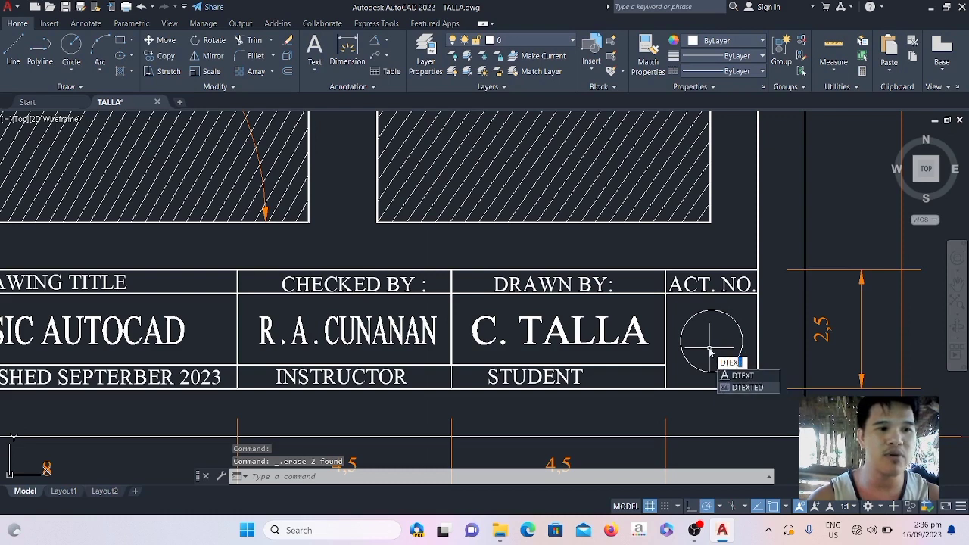
{"action": "type", "text": "T"}
{"action": "key", "text": "Return"}
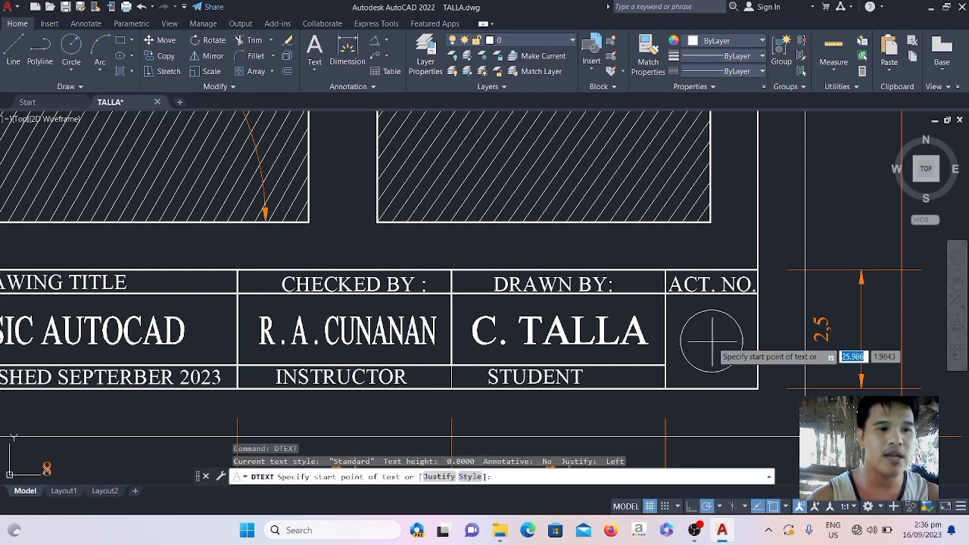
{"action": "left_click", "coordinate": [711, 342]}
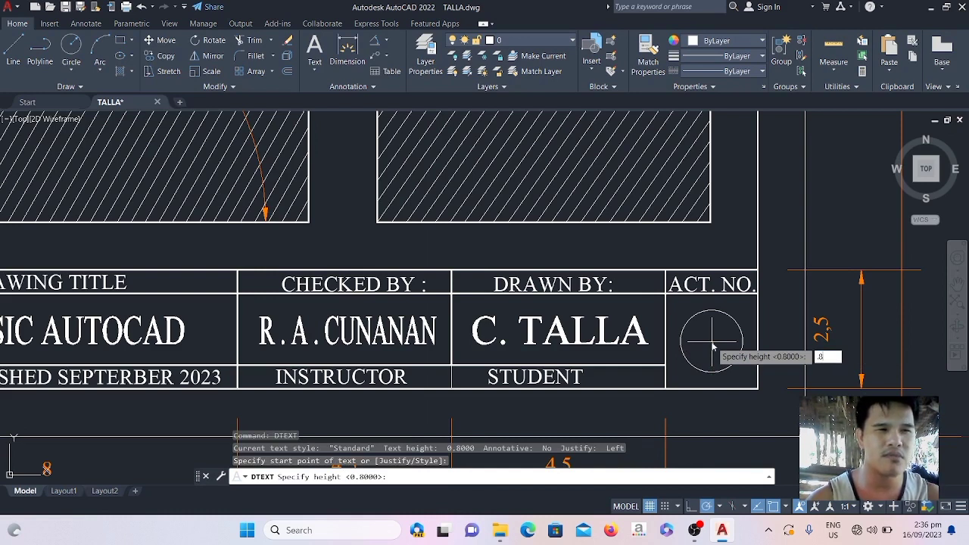
{"action": "key", "text": "Return"}
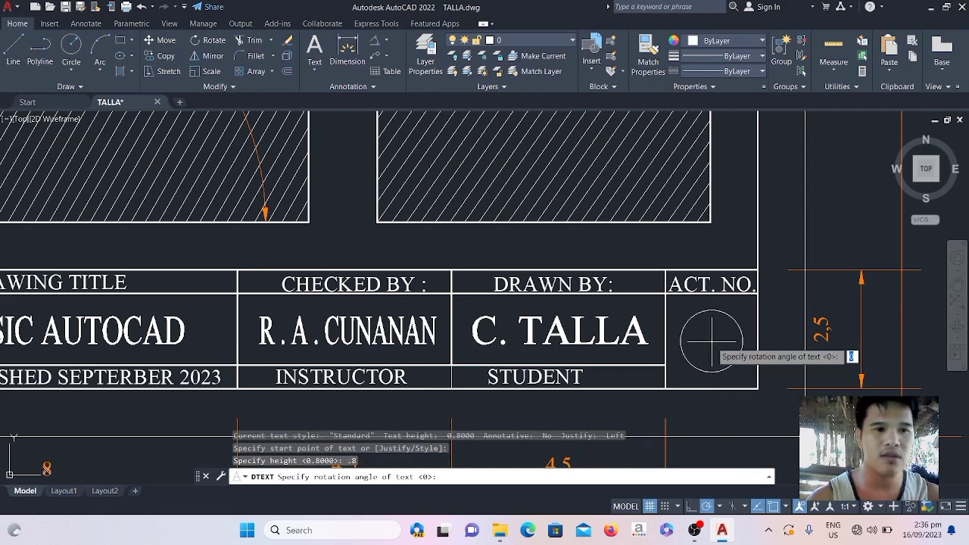
{"action": "key", "text": "Return"}
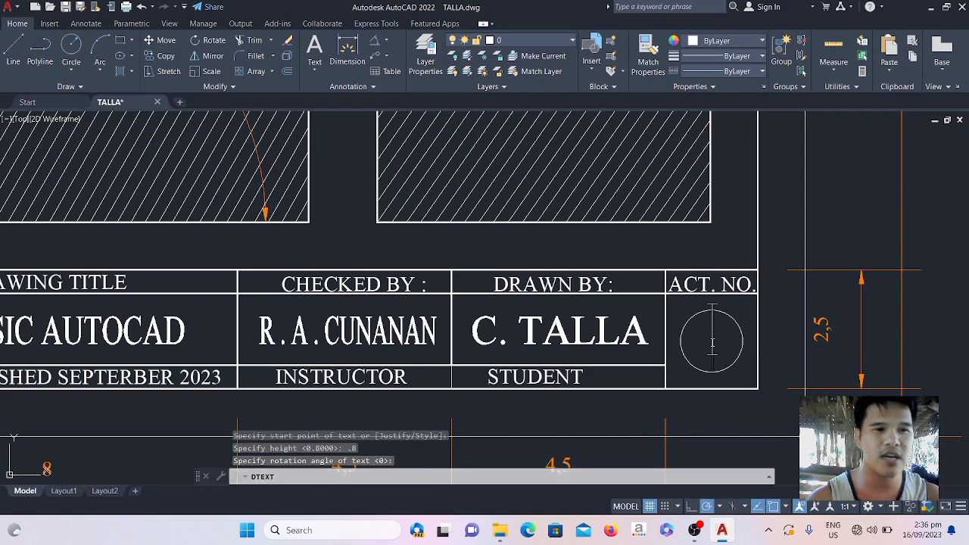
{"action": "type", "text": "1"}
{"action": "key", "text": "BackSpace"}
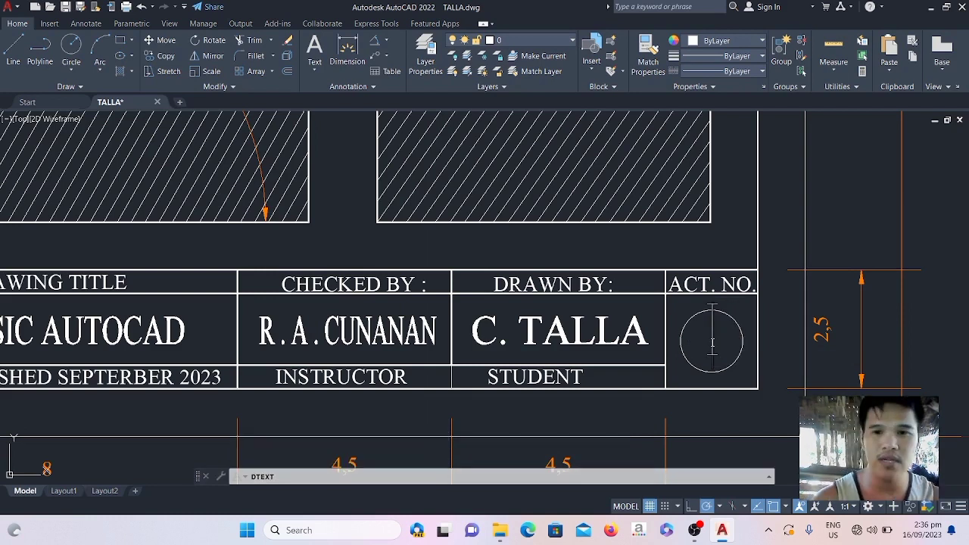
{"action": "type", "text": "1"}
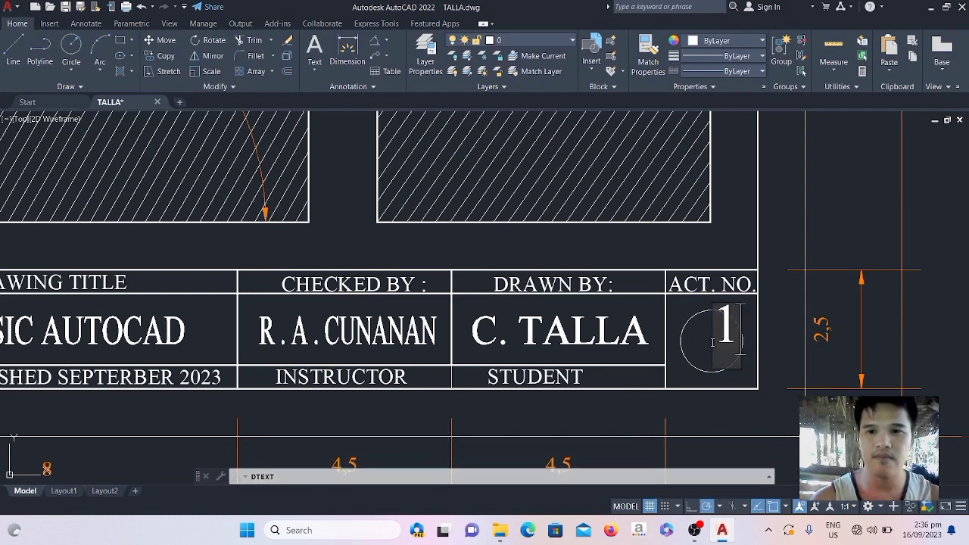
{"action": "key", "text": "Return"}
{"action": "key", "text": "Return"}
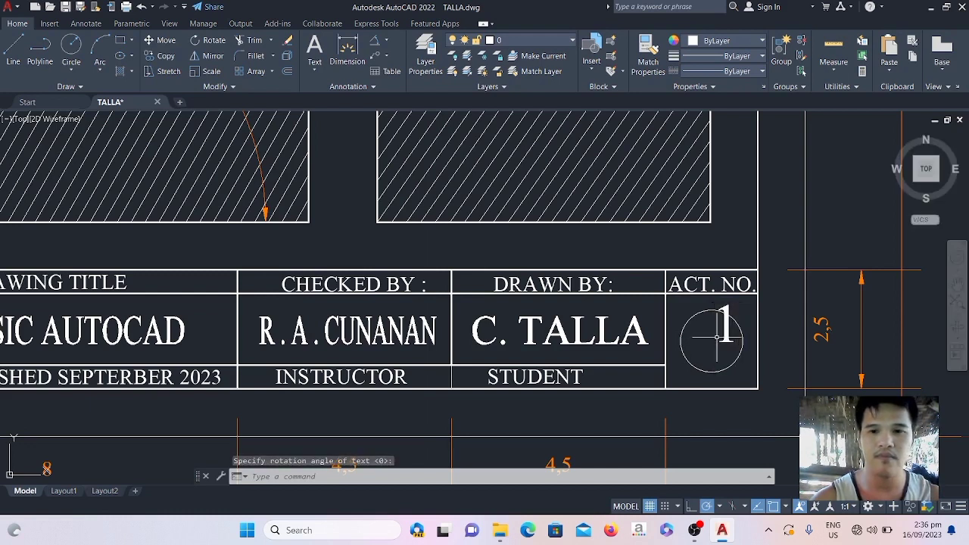
Move the text 1 in the ACT. NO. cell so that it sits in the middle of the circle
{"action": "left_click", "coordinate": [730, 340]}
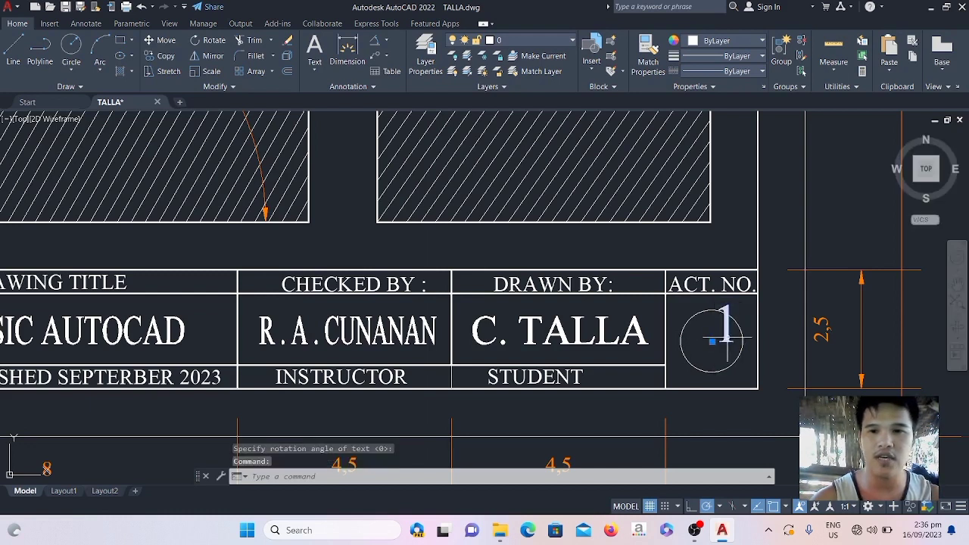
{"action": "left_click", "coordinate": [711, 342]}
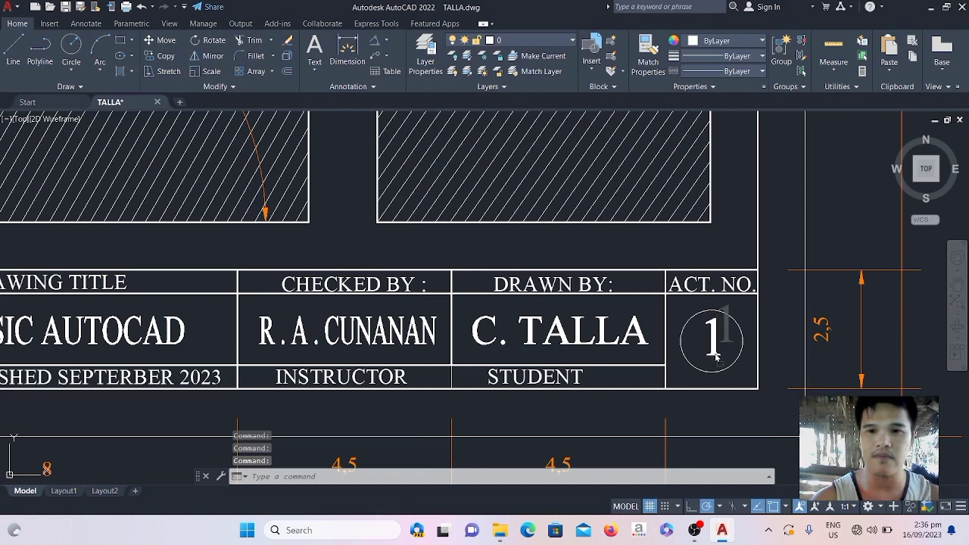
{"action": "left_click", "coordinate": [712, 342]}
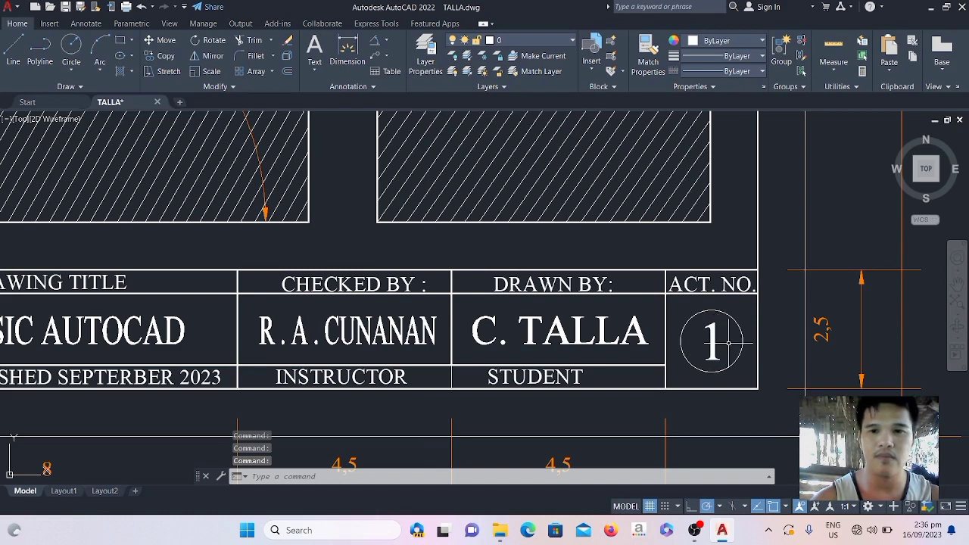
{"action": "key", "text": "Escape"}
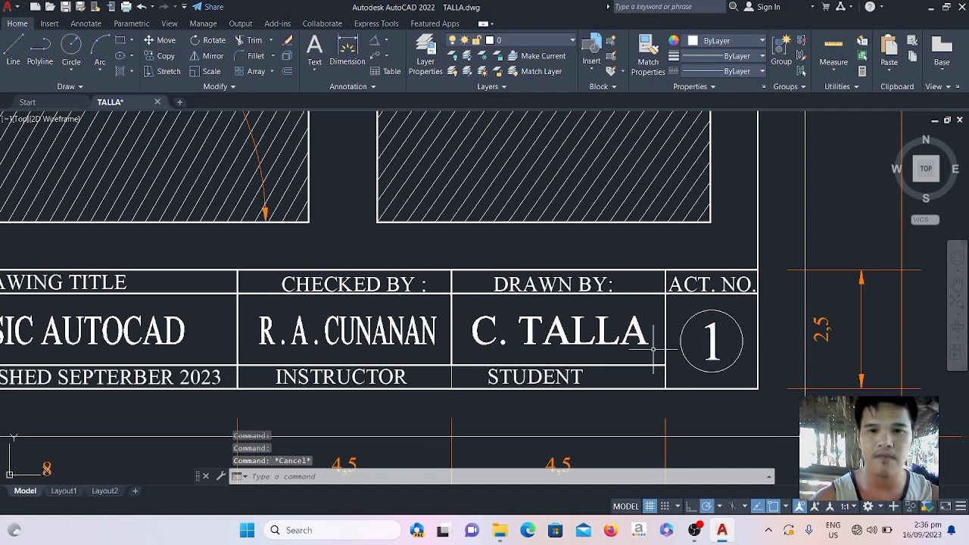
Shift the STUDENT and DRAWN BY: labels slightly right so they are centred in their title block cells
{"action": "left_click", "coordinate": [569, 370]}
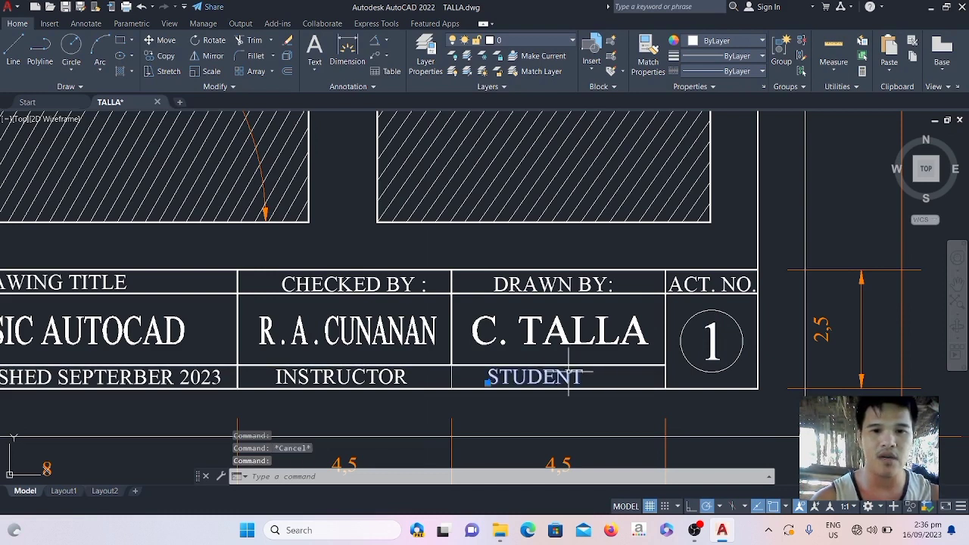
{"action": "left_click_drag", "start_coordinate": [564, 374], "coordinate": [590, 385]}
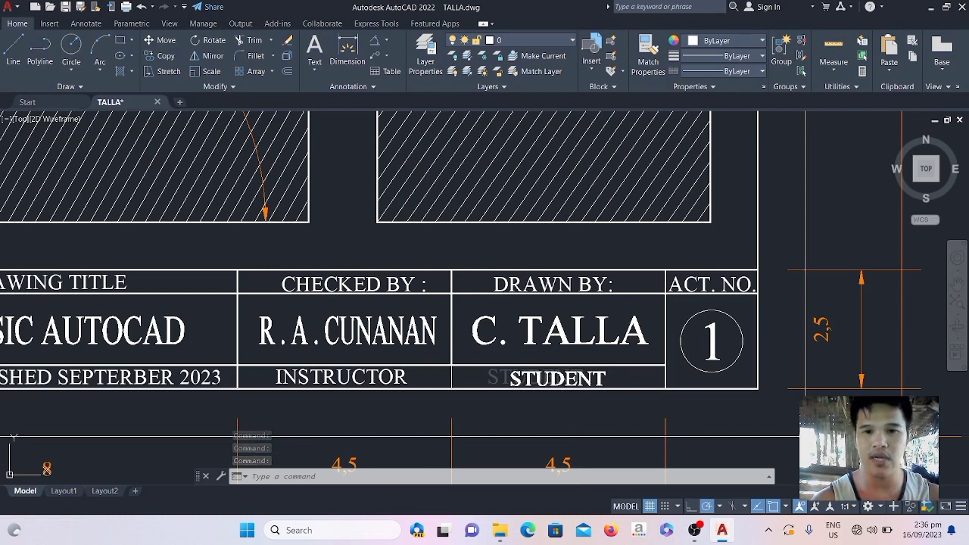
{"action": "left_click", "coordinate": [569, 287]}
{"action": "left_click_drag", "start_coordinate": [569, 286], "coordinate": [583, 288]}
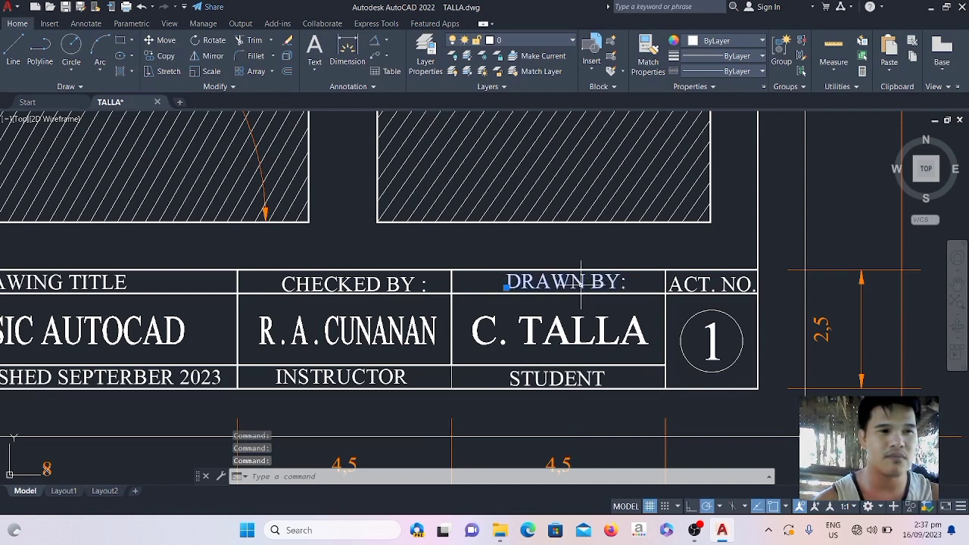
{"action": "key", "text": "Escape"}
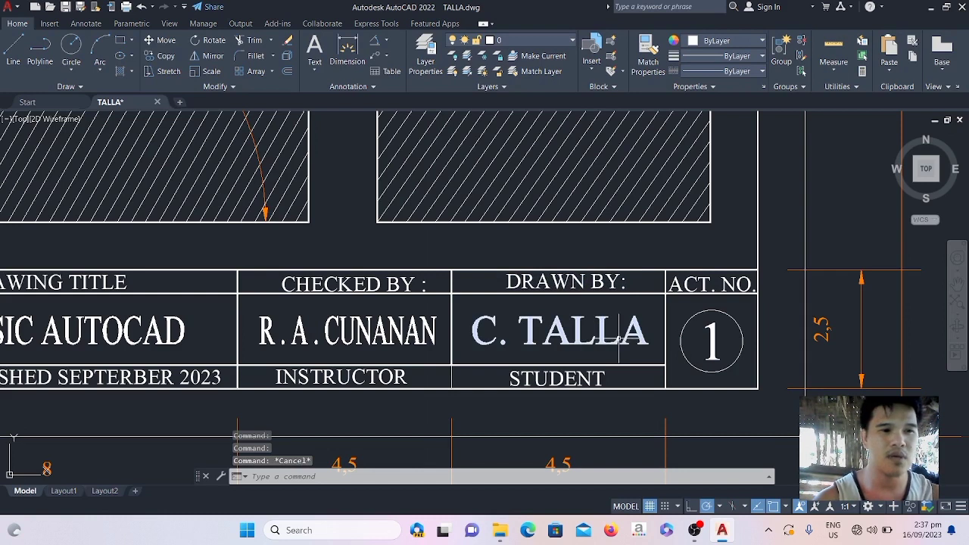
Narrow the student's name below DRAWN BY: by stretching its right end inward from the cell border
{"action": "left_click", "coordinate": [627, 349]}
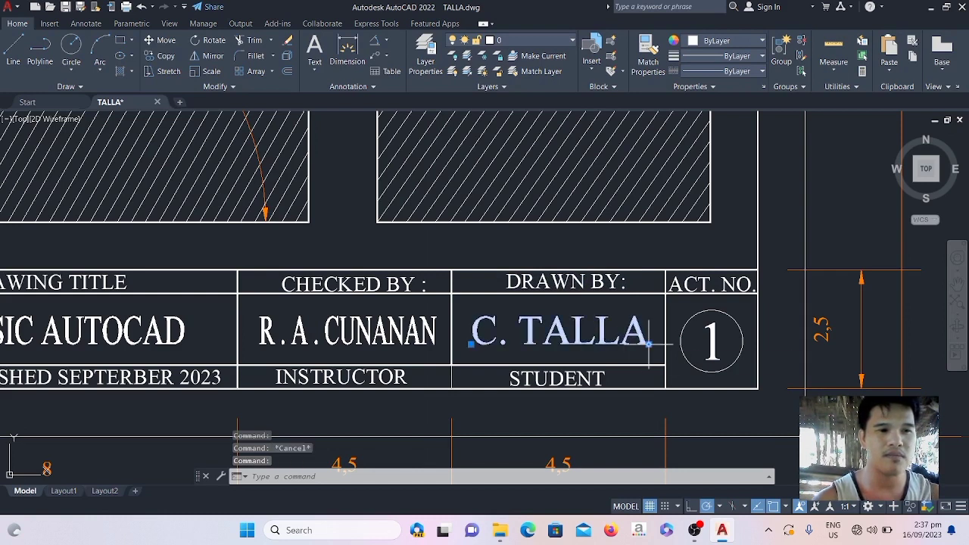
{"action": "left_click", "coordinate": [649, 344]}
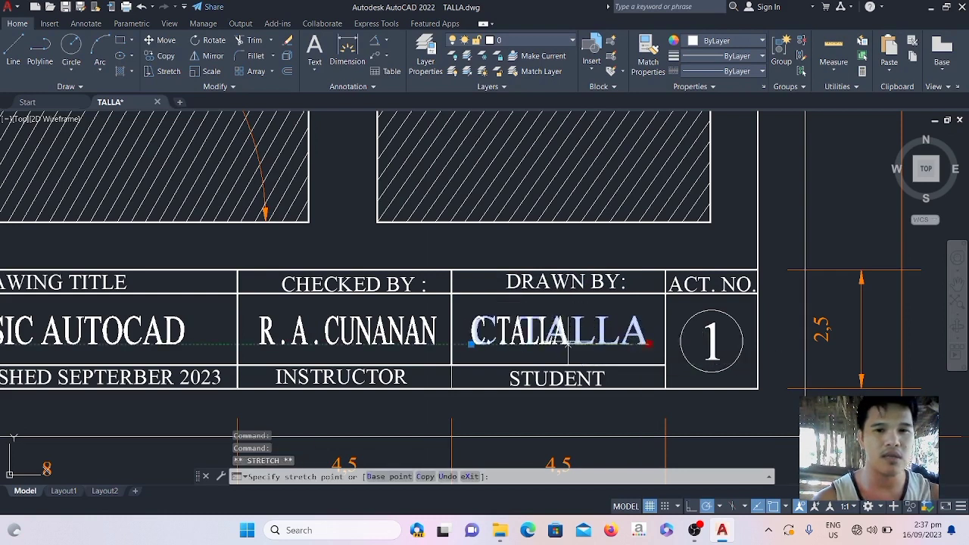
{"action": "left_click", "coordinate": [618, 344]}
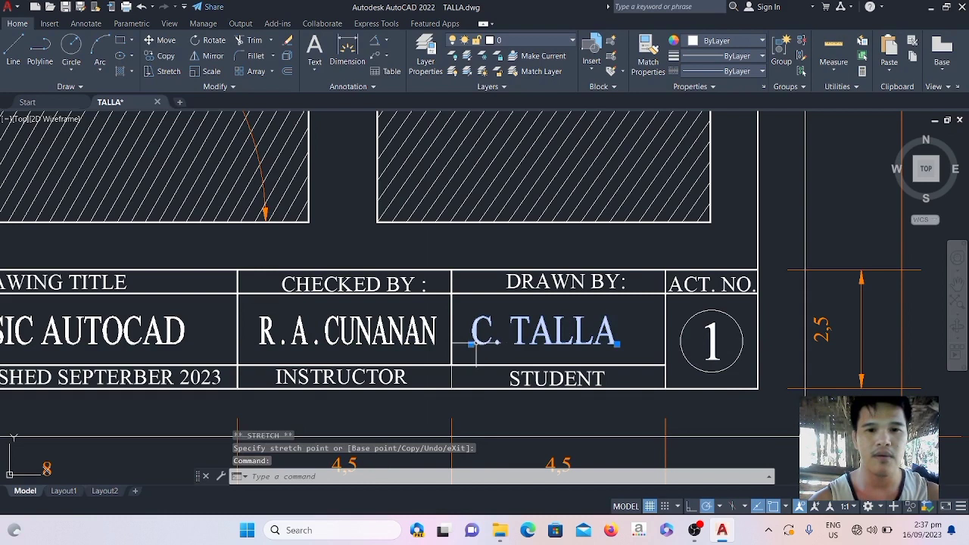
Try moving the whole student's name to the right within its cell, and undo the move
{"action": "left_click", "coordinate": [474, 344]}
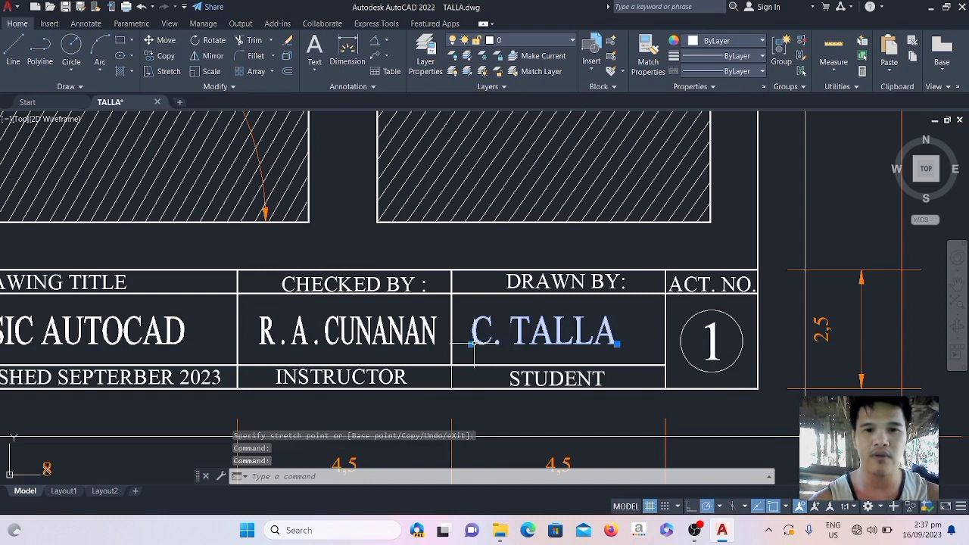
{"action": "left_click_drag", "start_coordinate": [474, 343], "coordinate": [510, 349]}
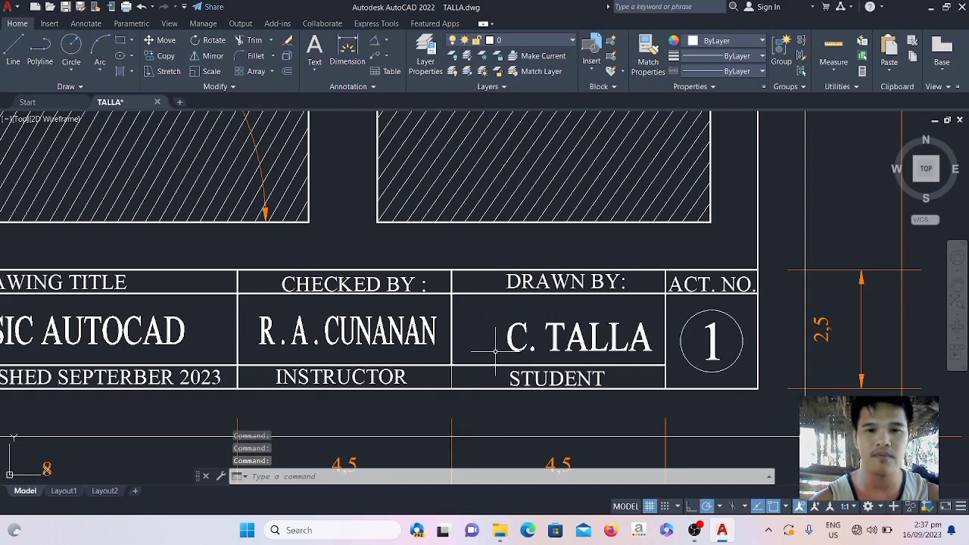
{"action": "key", "text": "ctrl+z"}
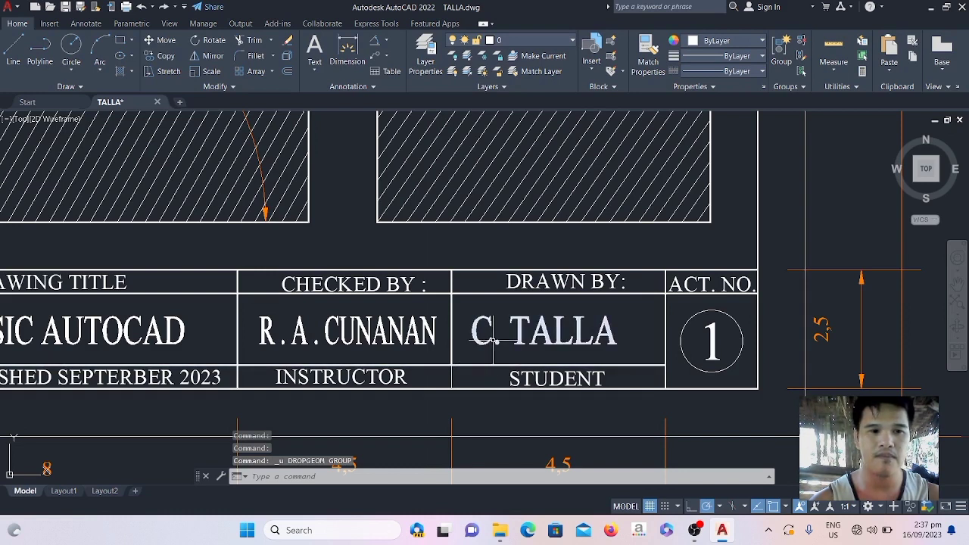
Stretch the left end of the student's name inward so the text is centred between DRAWN BY: and STUDENT
{"action": "left_click", "coordinate": [499, 342]}
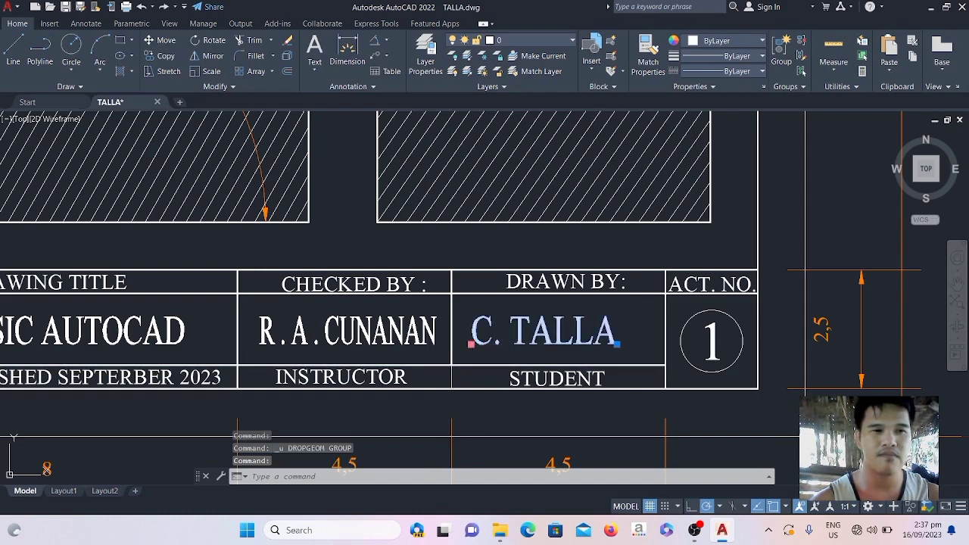
{"action": "left_click", "coordinate": [471, 344]}
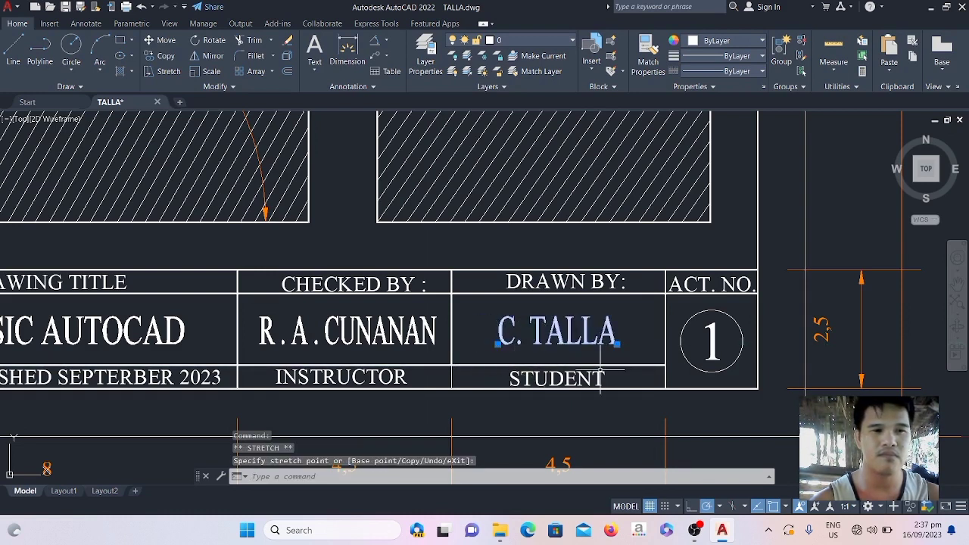
{"action": "key", "text": "Escape"}
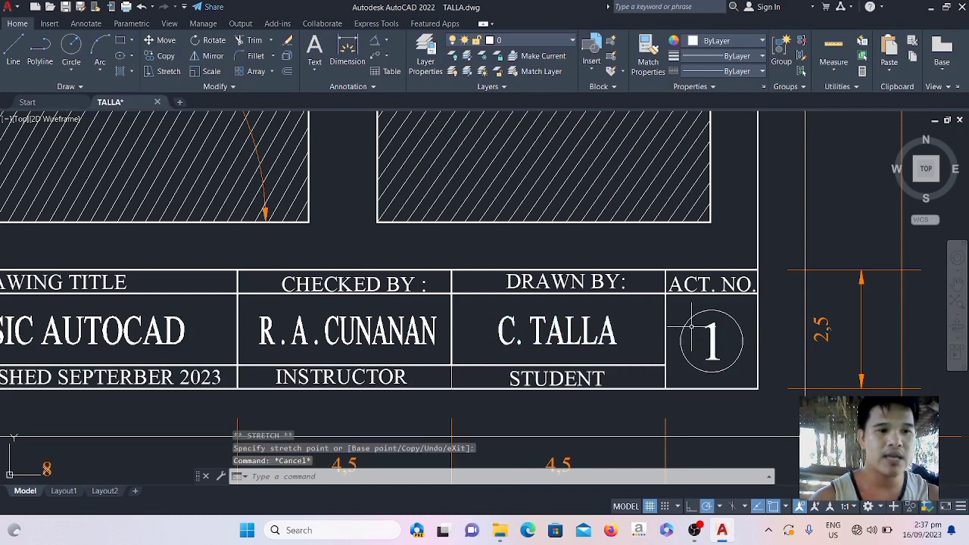
Look over the hatched squares and the title block on the sheet
{"action": "scroll", "coordinate": [690, 326], "scroll_direction": "down", "scroll_amount": 2}
{"action": "scroll", "coordinate": [669, 151], "scroll_direction": "up", "scroll_amount": 2}
{"action": "scroll", "coordinate": [669, 151], "scroll_direction": "down", "scroll_amount": 3}
{"action": "scroll", "coordinate": [638, 177], "scroll_direction": "up", "scroll_amount": 2}
{"action": "scroll", "coordinate": [638, 177], "scroll_direction": "down", "scroll_amount": 3}
{"action": "scroll", "coordinate": [685, 224], "scroll_direction": "up", "scroll_amount": 3}
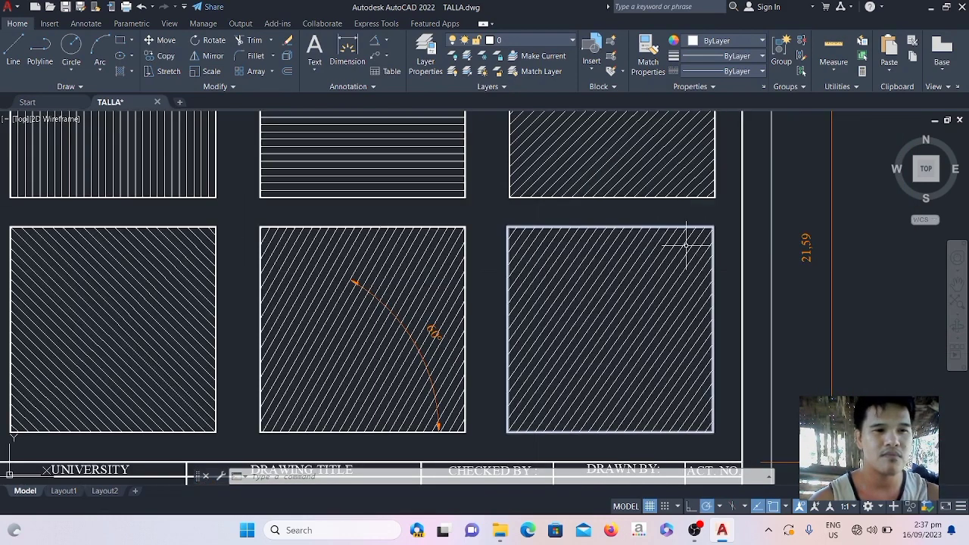
{"action": "scroll", "coordinate": [681, 265], "scroll_direction": "down", "scroll_amount": 1}
{"action": "scroll", "coordinate": [665, 437], "scroll_direction": "up", "scroll_amount": 2}
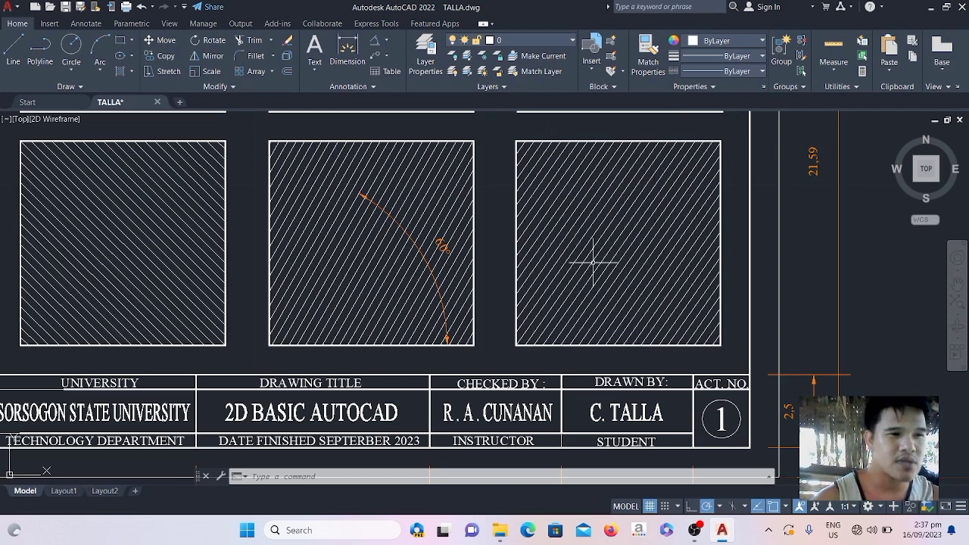
Add an angular dimension between the hatch line from the lower-left corner and the bottom edge of the lower-right square
{"action": "left_click", "coordinate": [664, 140]}
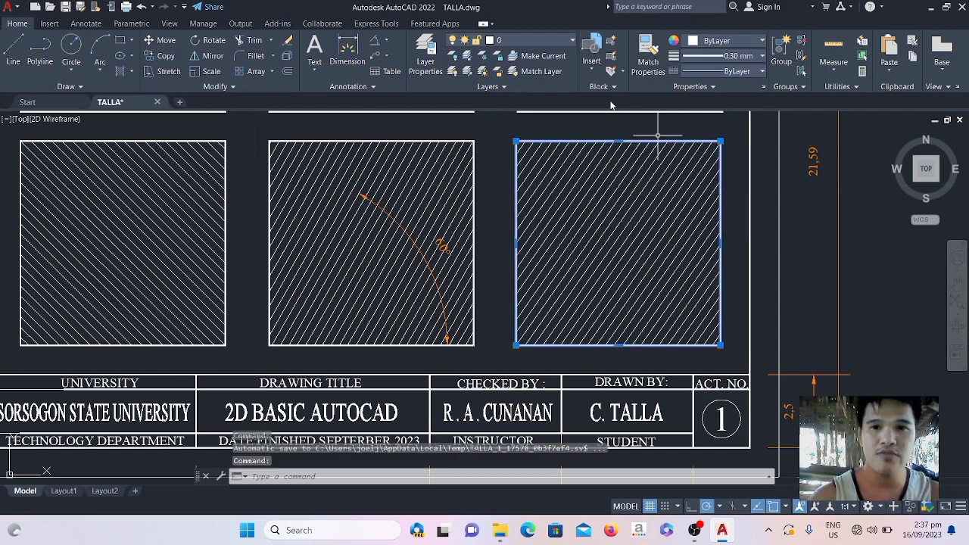
{"action": "left_click", "coordinate": [386, 43]}
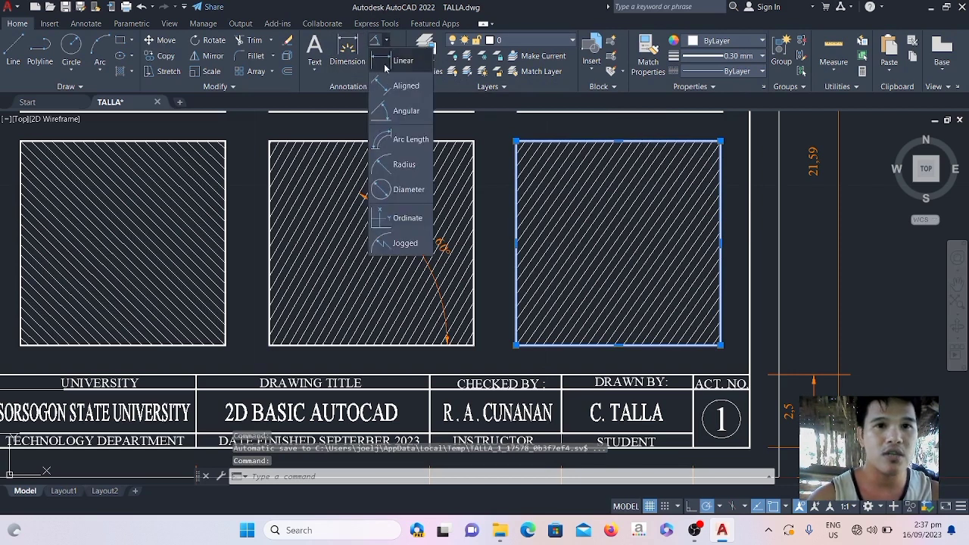
{"action": "left_click", "coordinate": [391, 111]}
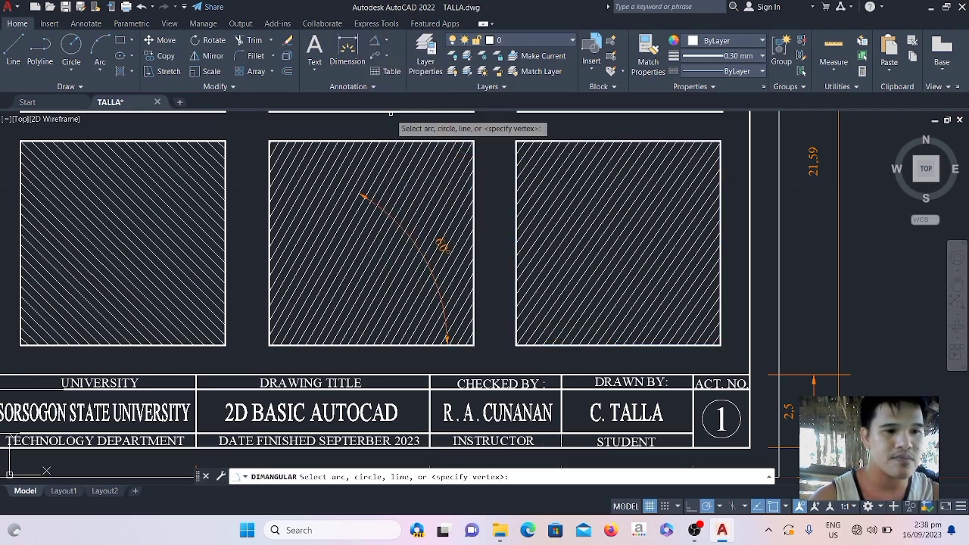
{"action": "left_click", "coordinate": [548, 297]}
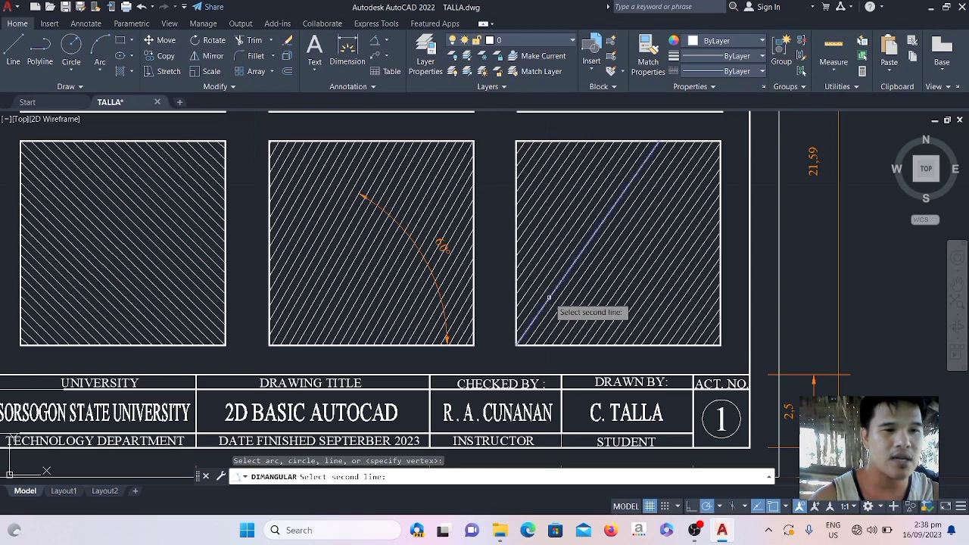
{"action": "left_click", "coordinate": [669, 346]}
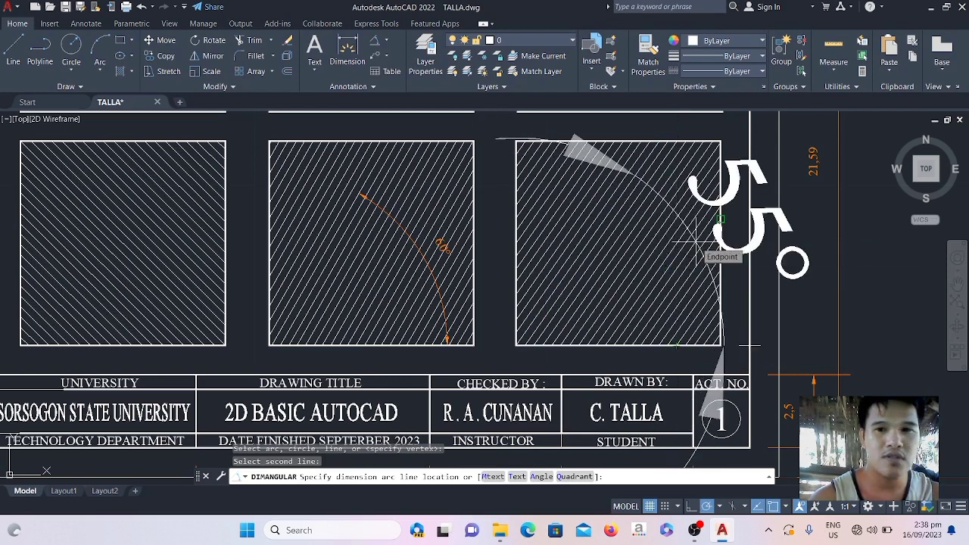
{"action": "left_click", "coordinate": [695, 241]}
Set the arrow size of the lower-right square's angular dimension to .3 in its properties
{"action": "scroll", "coordinate": [712, 249], "scroll_direction": "down", "scroll_amount": 2}
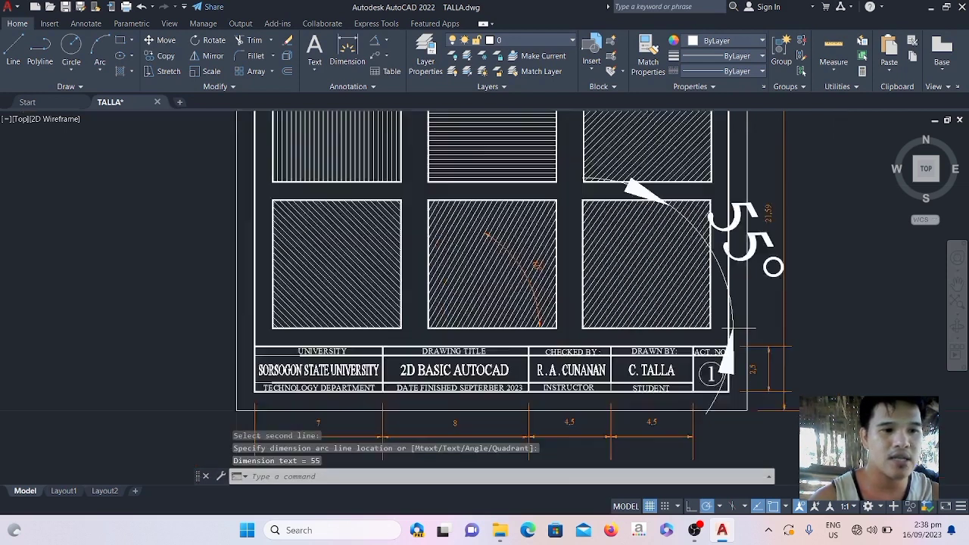
{"action": "scroll", "coordinate": [714, 302], "scroll_direction": "up", "scroll_amount": 1}
{"action": "left_click_drag", "start_coordinate": [710, 203], "coordinate": [702, 263]}
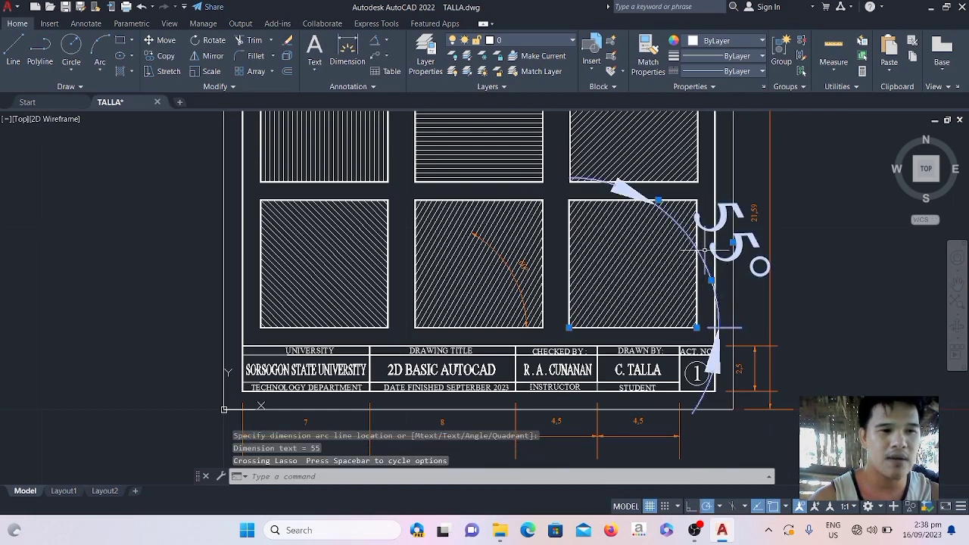
{"action": "right_click", "coordinate": [699, 255]}
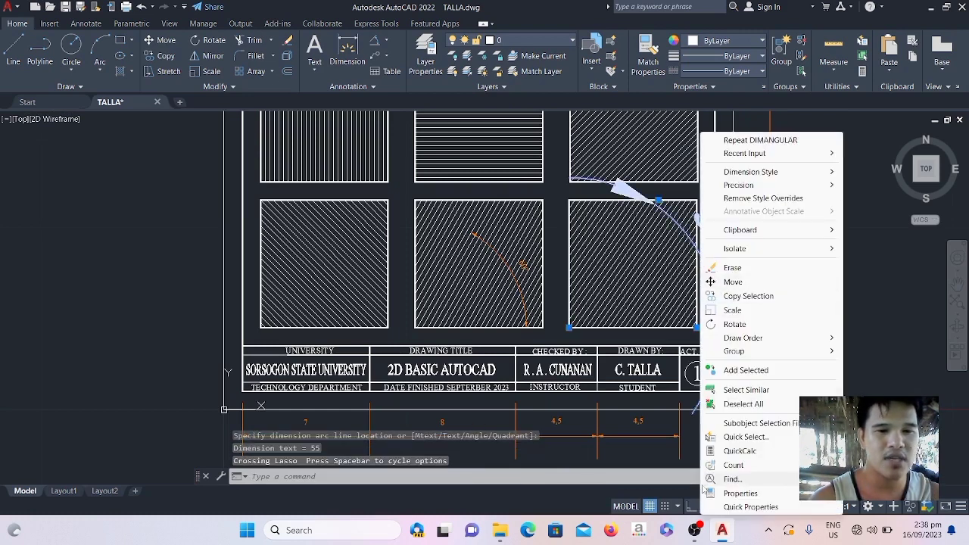
{"action": "left_click", "coordinate": [738, 493]}
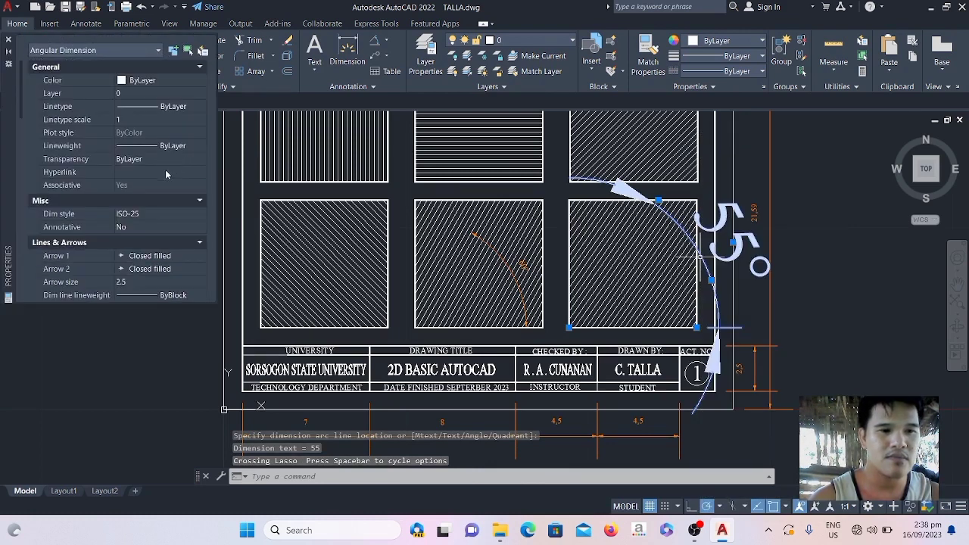
{"action": "left_click", "coordinate": [132, 282]}
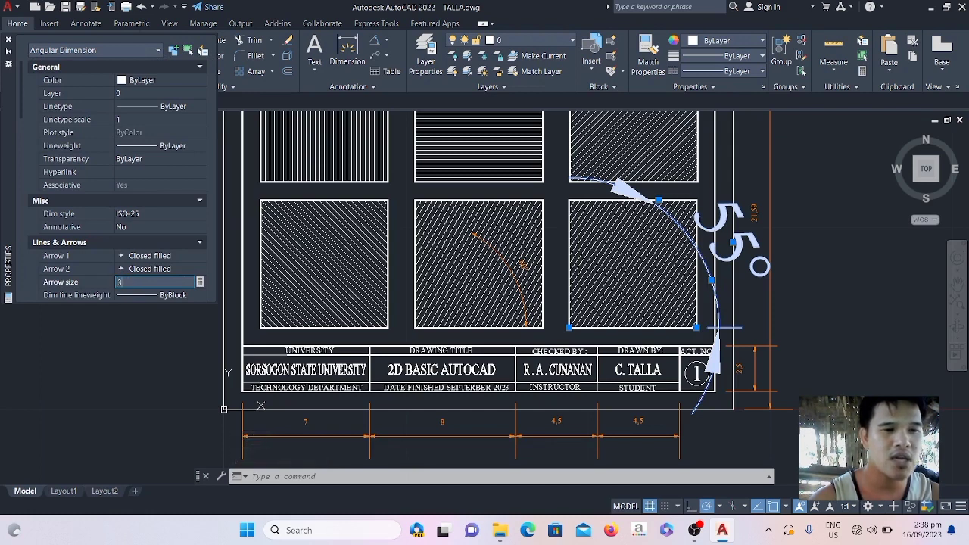
{"action": "key", "text": "Return"}
Set the text height of the lower-right square's angular dimension to .3
{"action": "scroll", "coordinate": [134, 248], "scroll_direction": "down", "scroll_amount": 5}
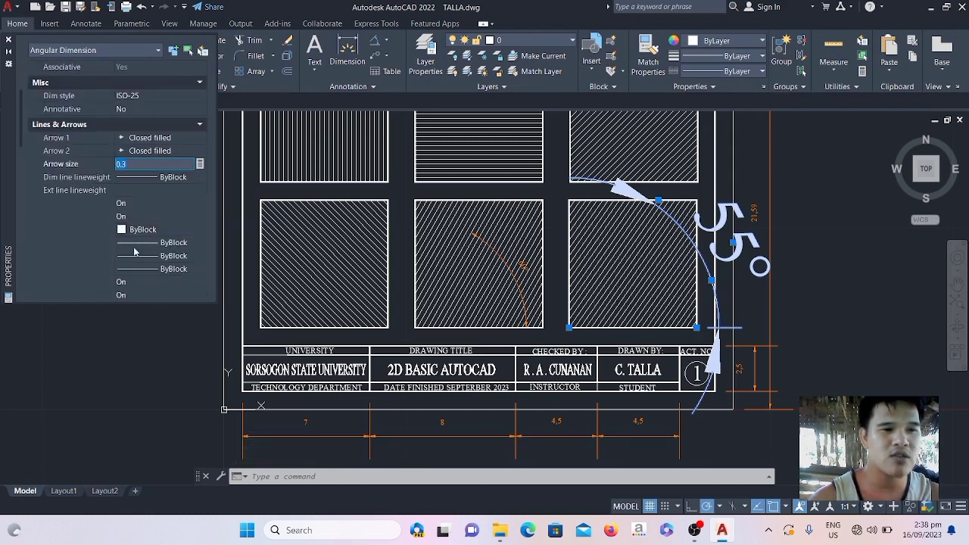
{"action": "scroll", "coordinate": [125, 281], "scroll_direction": "down", "scroll_amount": 3}
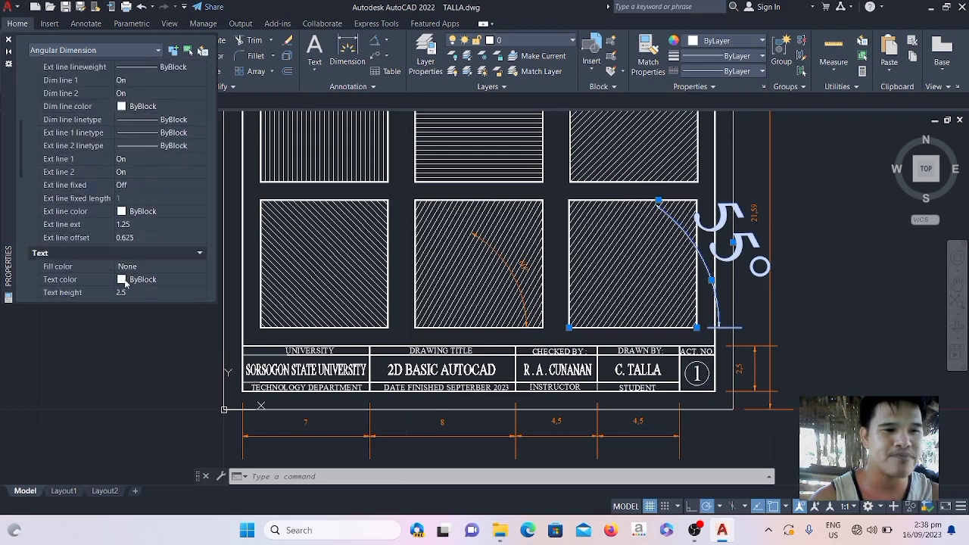
{"action": "left_click", "coordinate": [127, 291]}
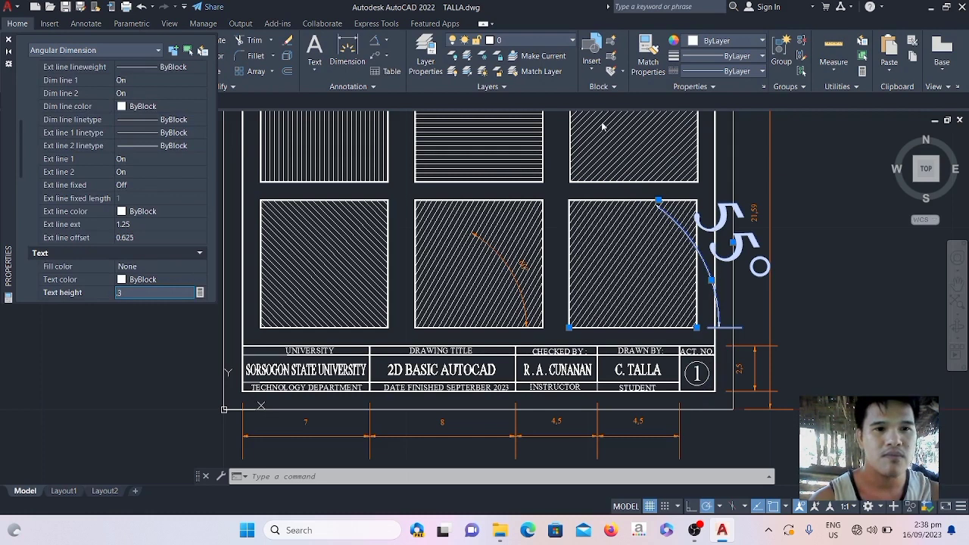
{"action": "type", "text": ".3"}
{"action": "key", "text": "Return"}
Change the lower-right square's angular dimension to the recent orange, color 30, and clear the selection
{"action": "left_click", "coordinate": [763, 40]}
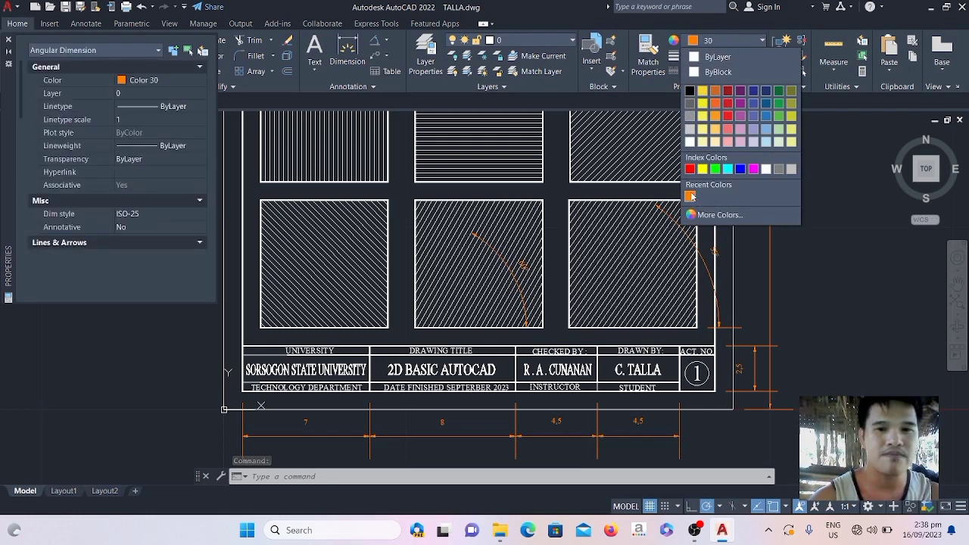
{"action": "left_click", "coordinate": [689, 197]}
{"action": "left_click", "coordinate": [689, 195]}
{"action": "left_click", "coordinate": [690, 290]}
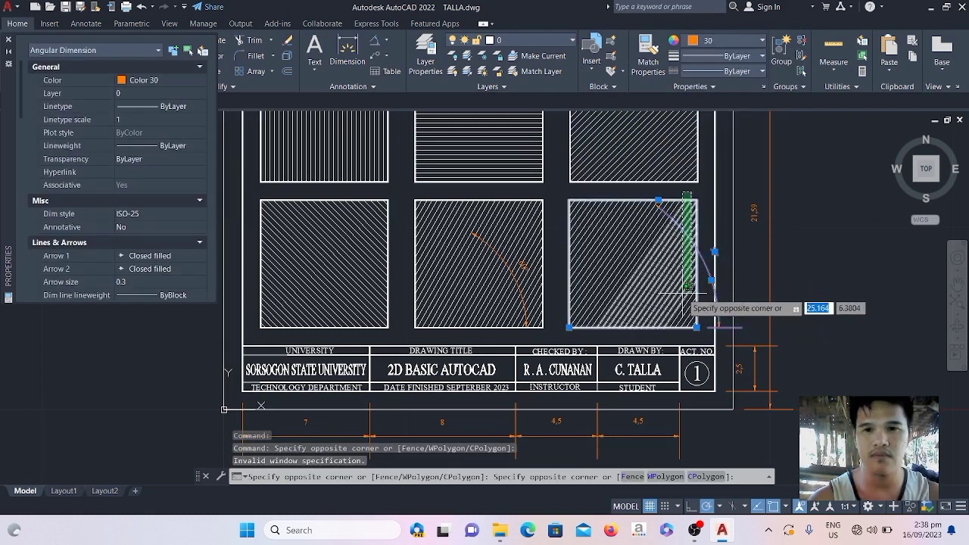
{"action": "key", "text": "Escape"}
{"action": "key", "text": "Escape"}
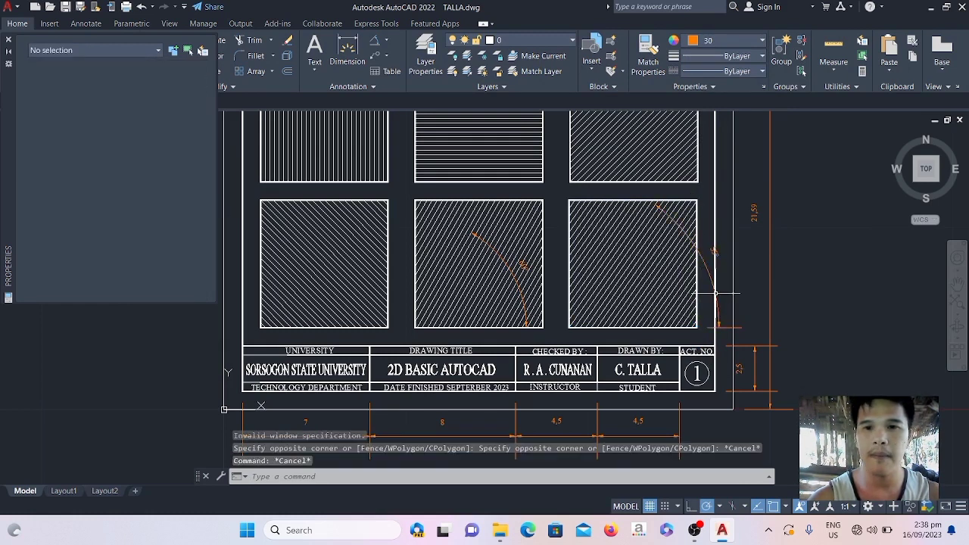
Move the lower-right square's angular dimension arc inward so that it lies inside the square, and clear the selection
{"action": "scroll", "coordinate": [714, 276], "scroll_direction": "up", "scroll_amount": 4}
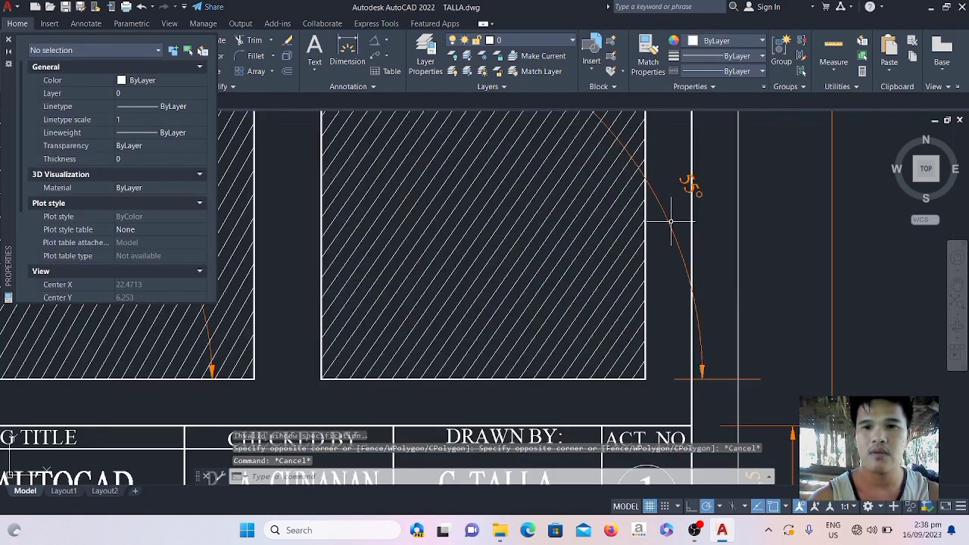
{"action": "left_click", "coordinate": [685, 269]}
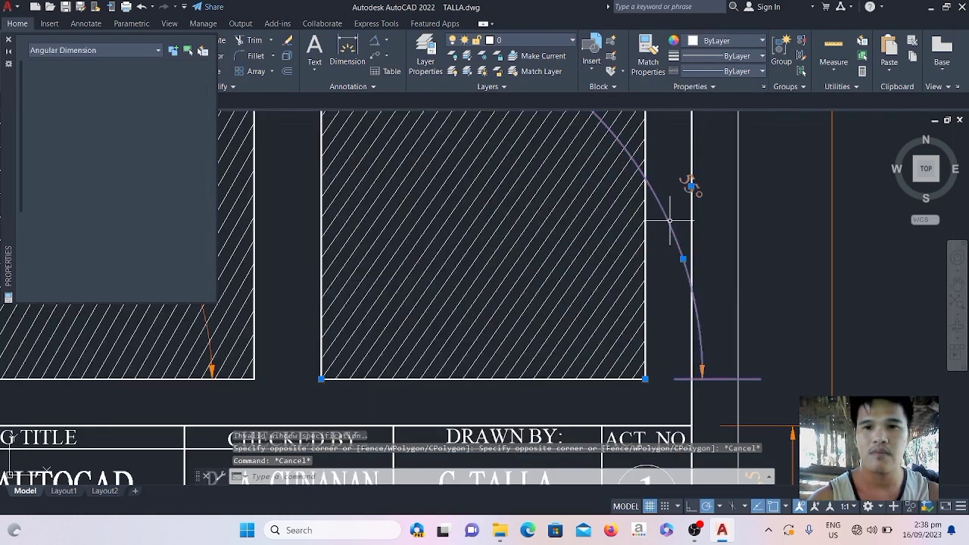
{"action": "left_click", "coordinate": [683, 259]}
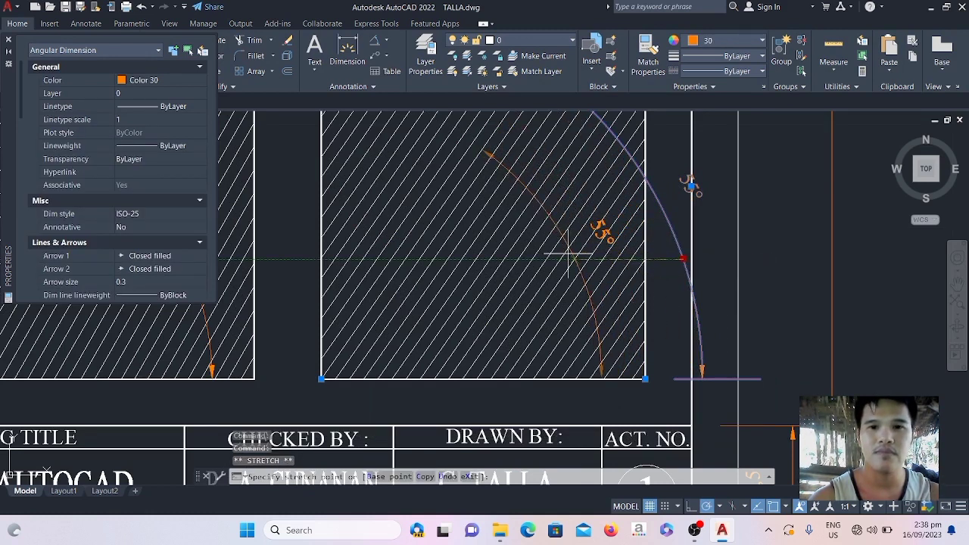
{"action": "left_click", "coordinate": [568, 254]}
{"action": "scroll", "coordinate": [599, 231], "scroll_direction": "down", "scroll_amount": 4}
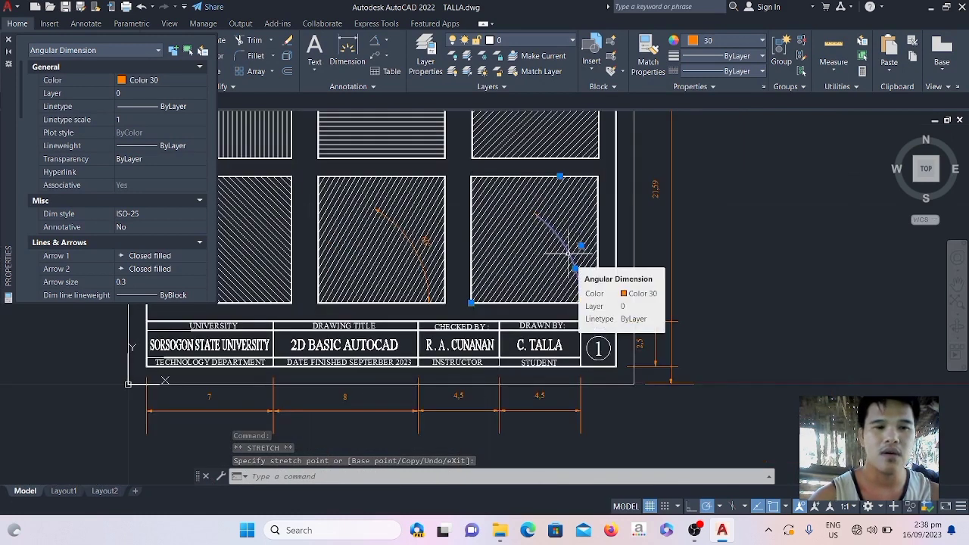
{"action": "key", "text": "Escape"}
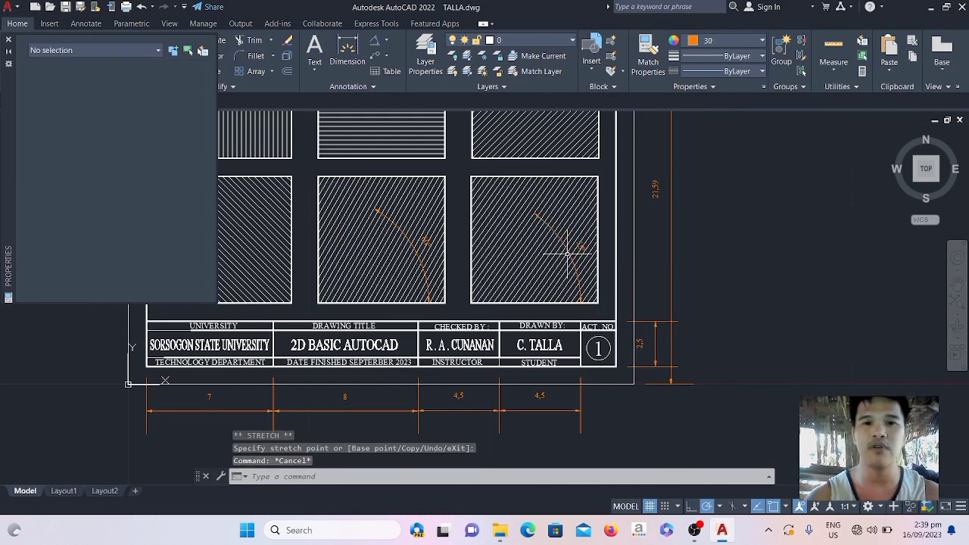
{"action": "scroll", "coordinate": [569, 256], "scroll_direction": "down", "scroll_amount": 2}
{"action": "scroll", "coordinate": [569, 256], "scroll_direction": "up", "scroll_amount": 2}
{"action": "scroll", "coordinate": [570, 256], "scroll_direction": "down", "scroll_amount": 2}
{"action": "scroll", "coordinate": [569, 256], "scroll_direction": "up", "scroll_amount": 2}
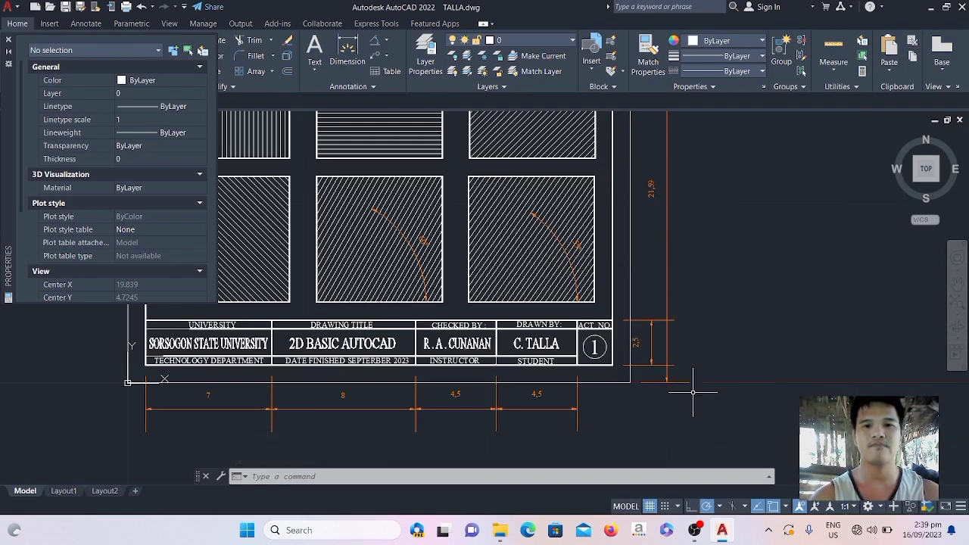
{"action": "left_click", "coordinate": [694, 530]}
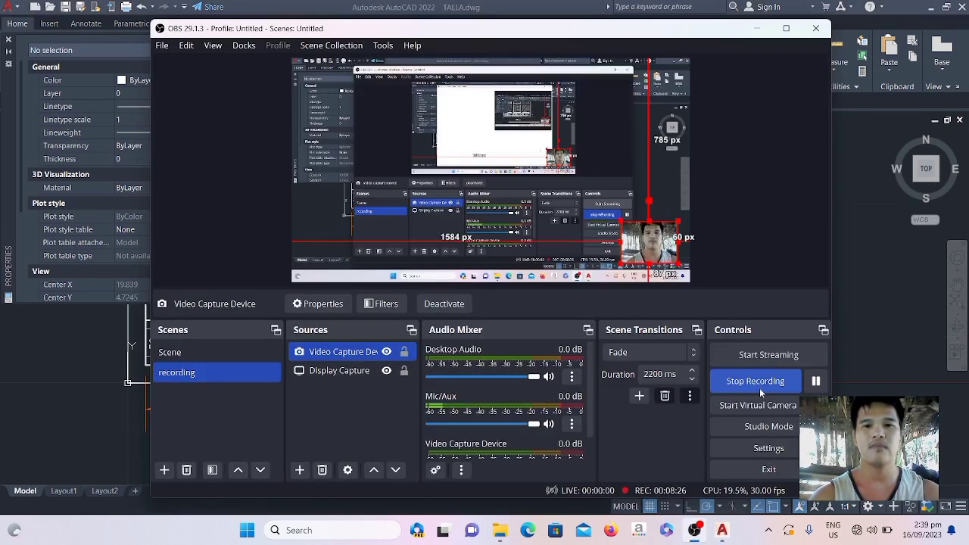